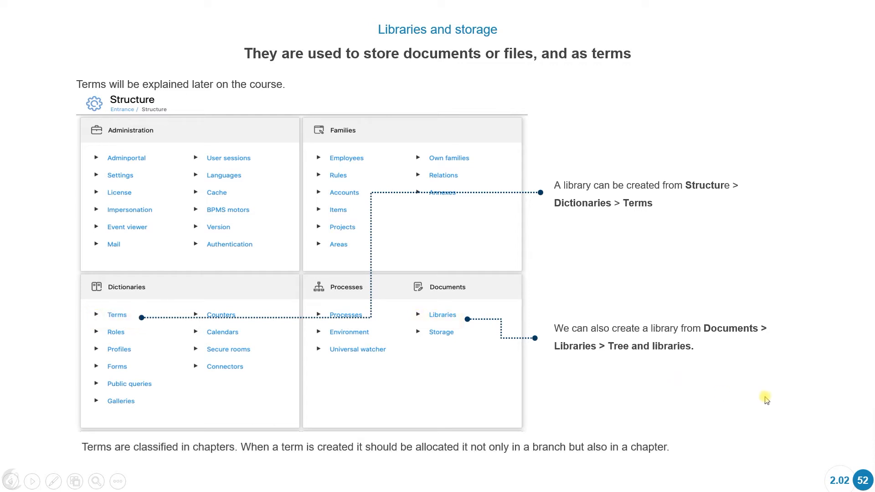
key(Right)
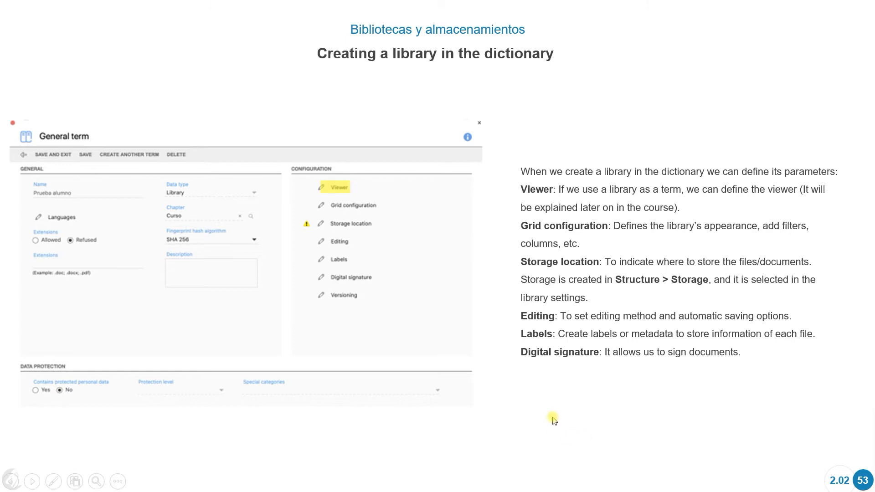
key(Escape)
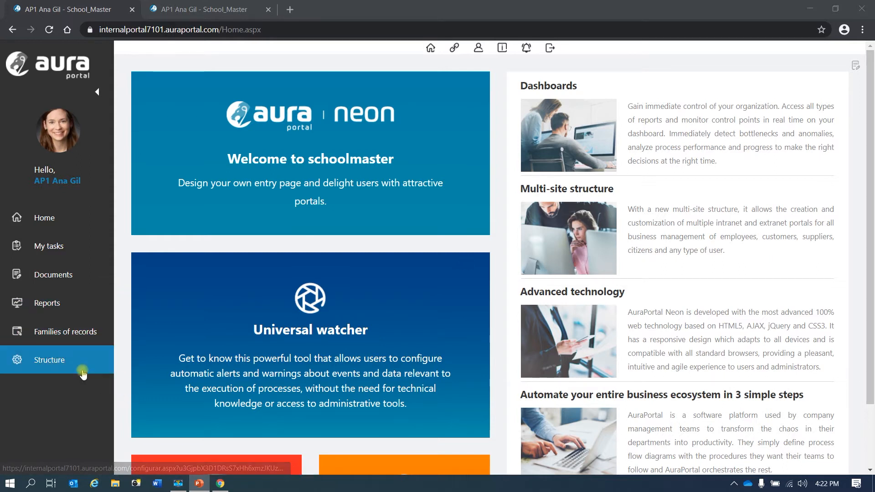
Open the tree of libraries from Structure and expand all its branches
click(54, 361)
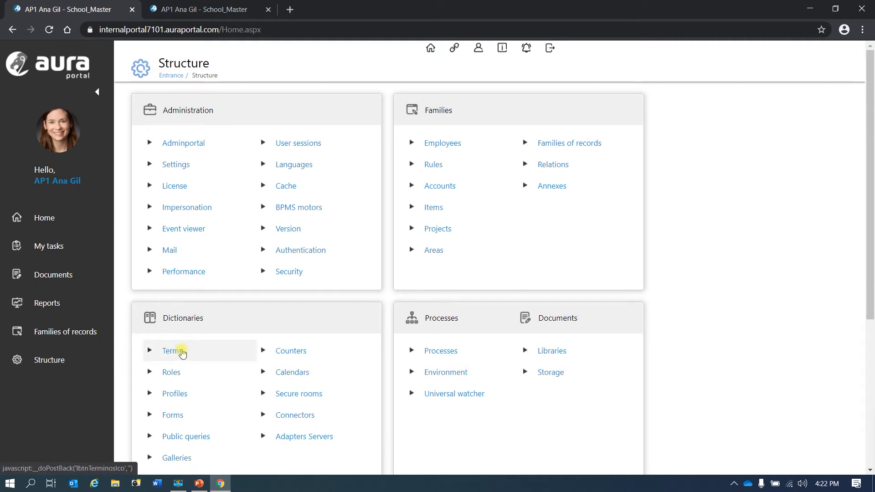
click(552, 355)
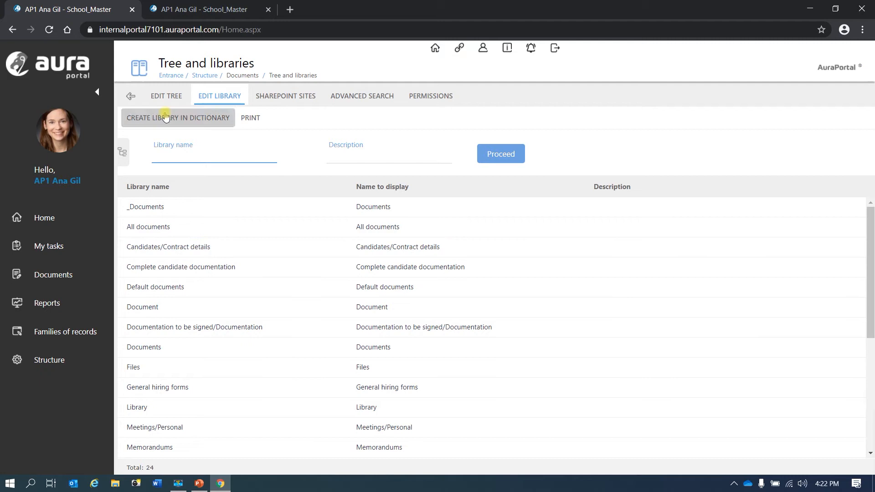
click(163, 96)
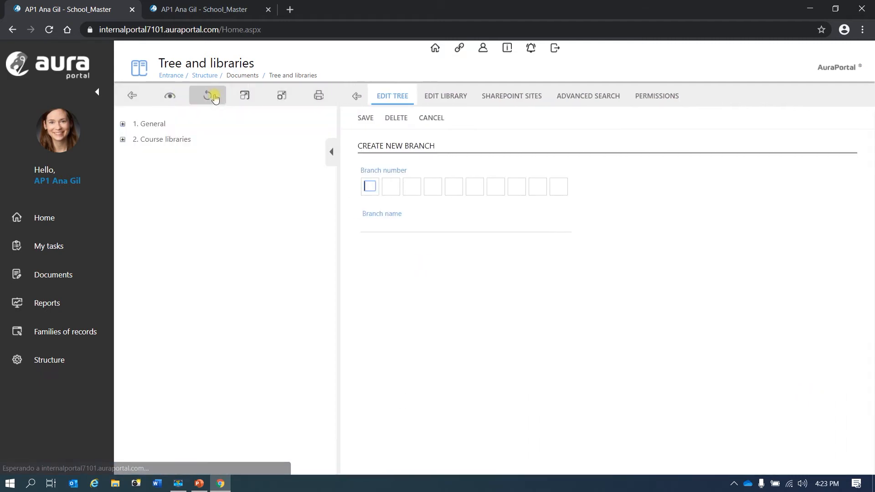
click(244, 96)
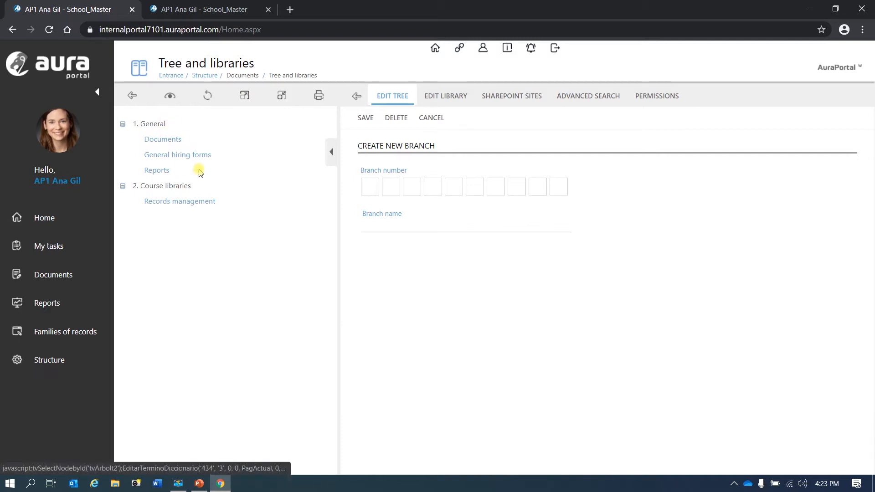
click(133, 96)
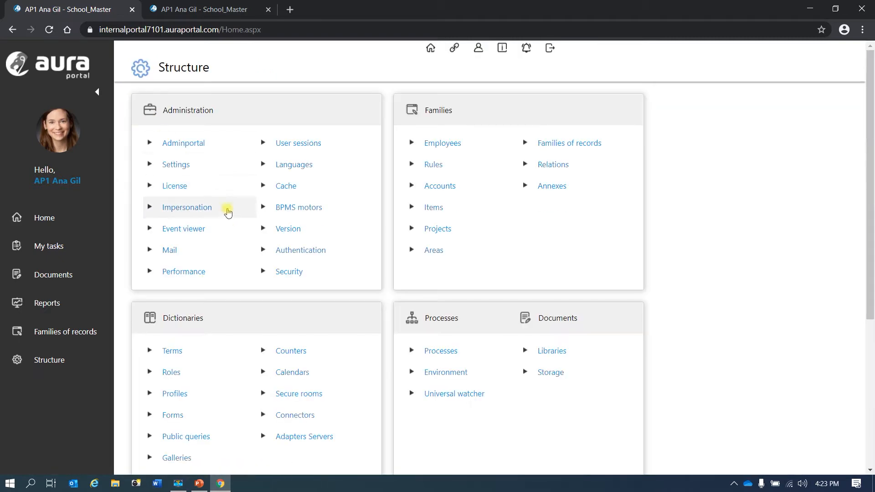
Create a new library in the dictionary named Demo in the General chapter
click(556, 358)
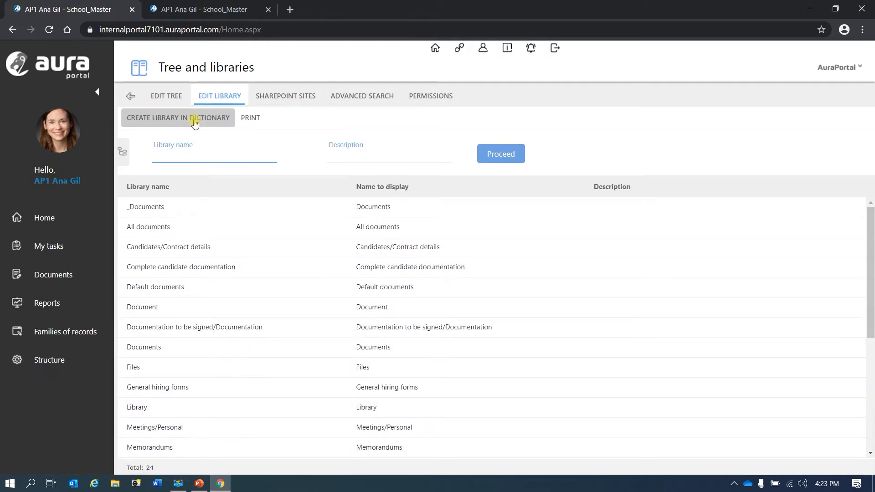
click(194, 119)
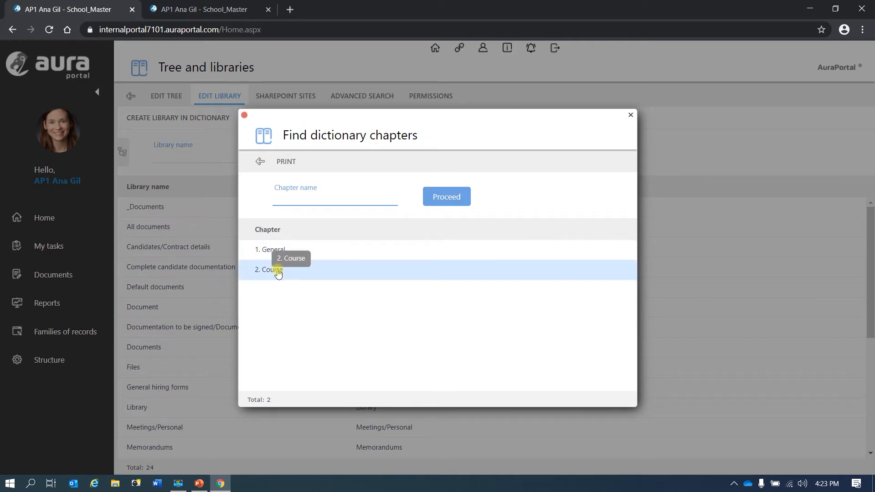
click(276, 251)
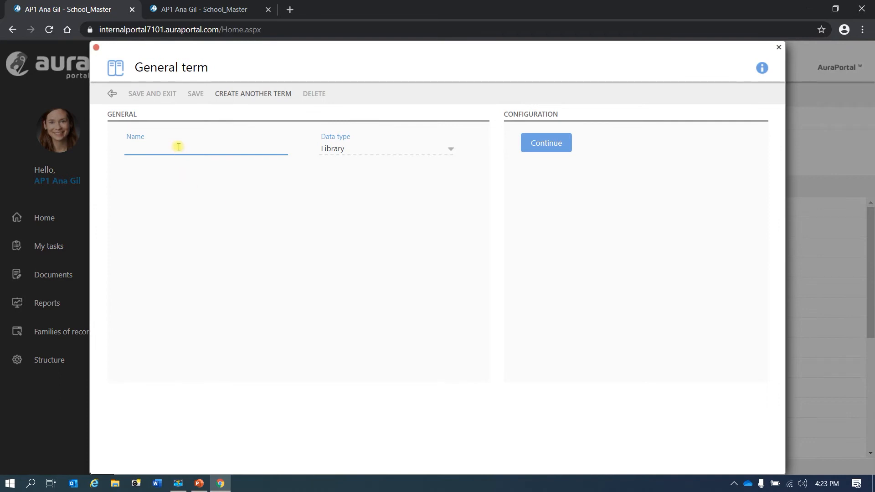
text(Demo)
click(545, 144)
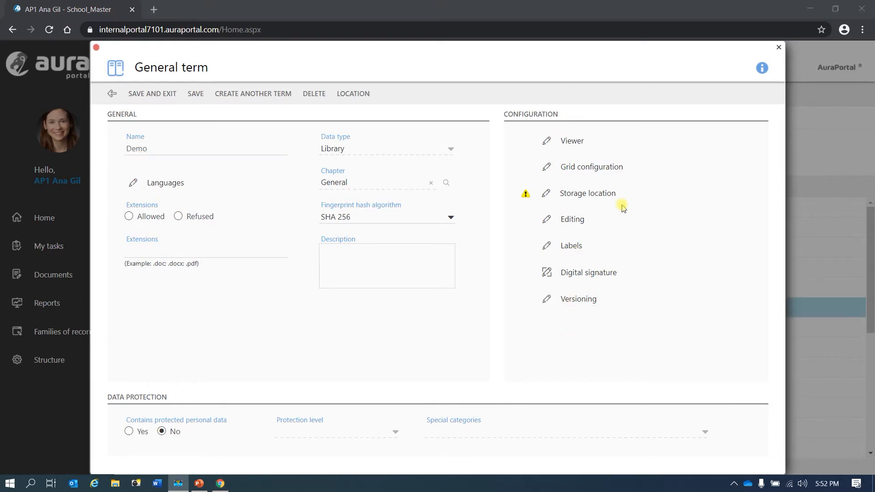
Enable Elements when entering and Auto arrange filters in the library's grid configuration, then save the Demo library
click(591, 168)
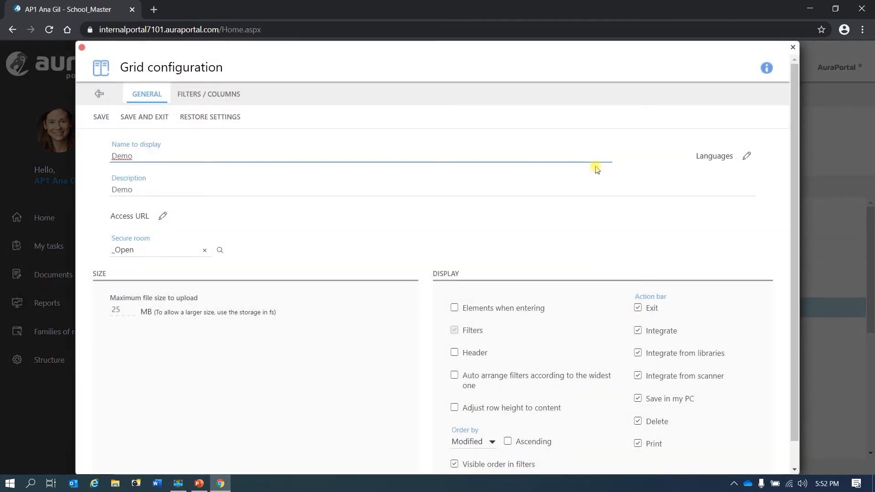
scroll(472, 264, down, 1)
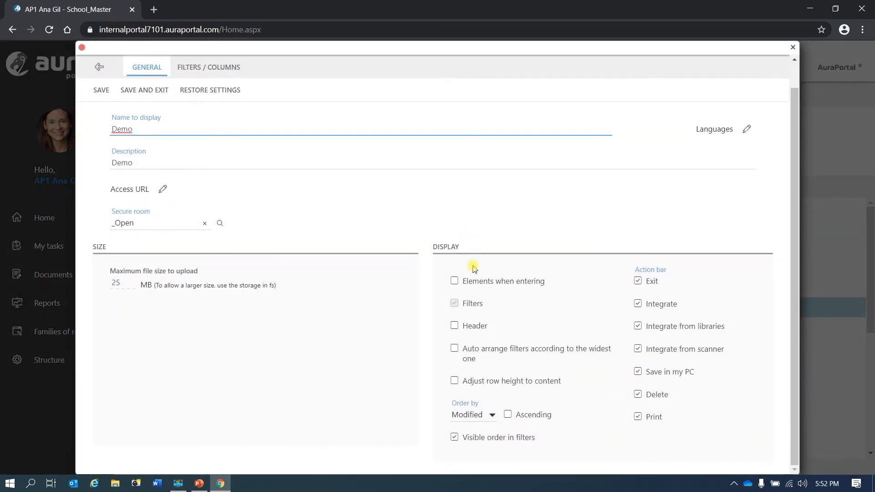
click(454, 281)
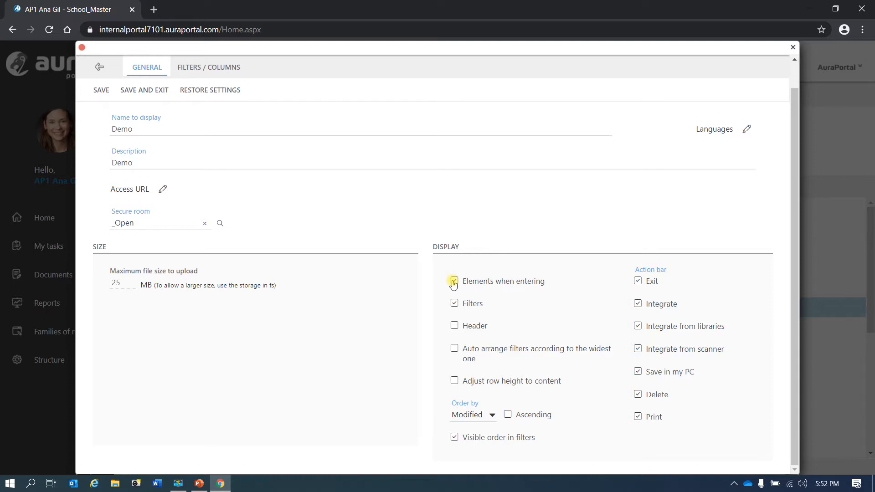
click(455, 349)
click(152, 91)
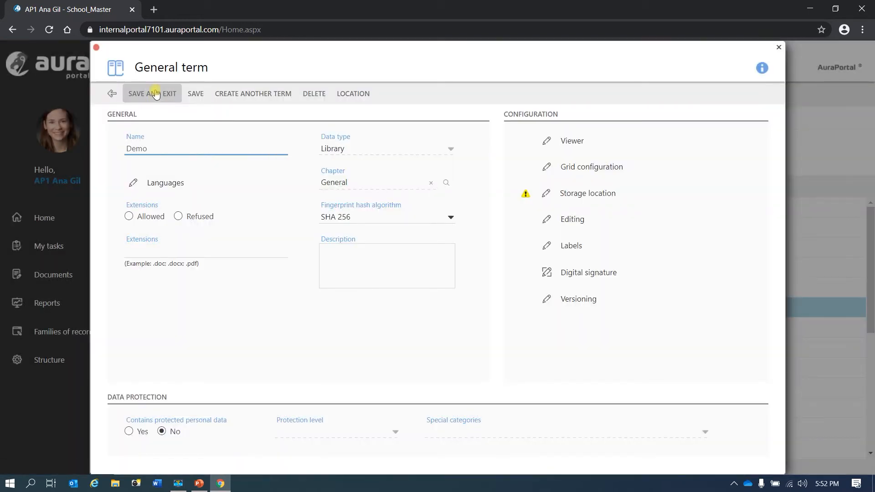
click(155, 94)
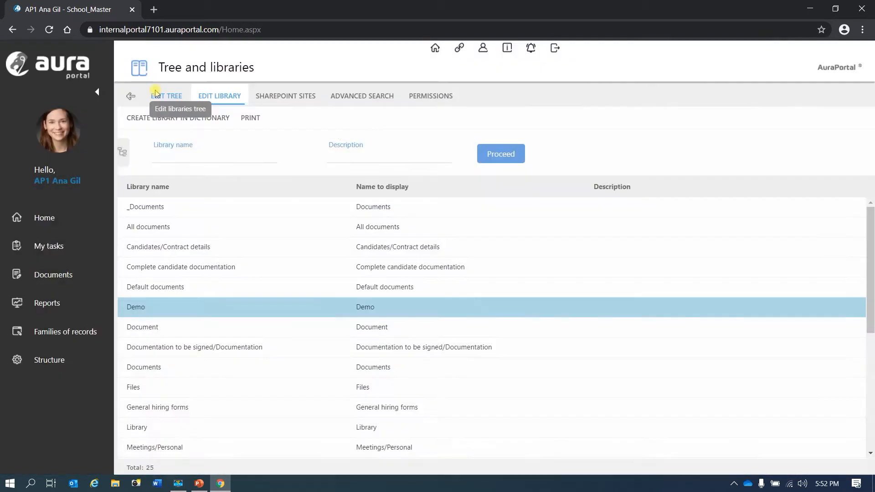
Check the list of libraries in the documents library
click(72, 273)
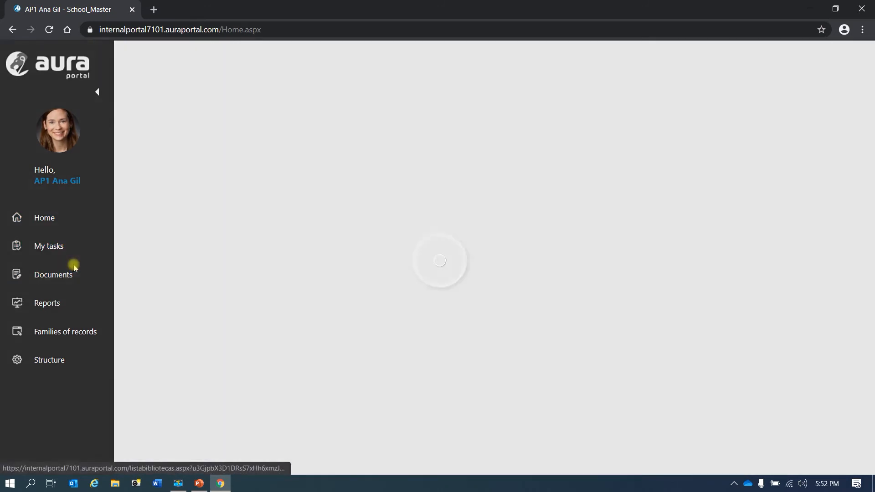
click(650, 134)
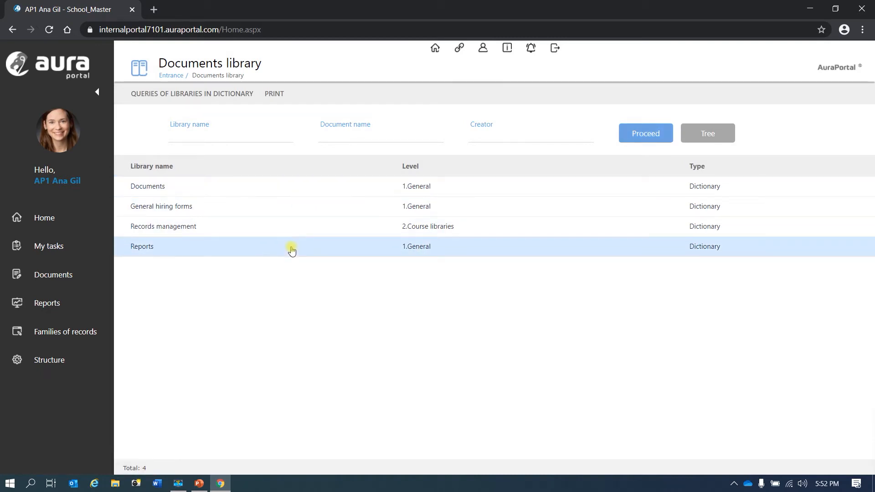
Lodge the Demo library in the Course libraries branch with dictionary origin and save the branch
click(51, 362)
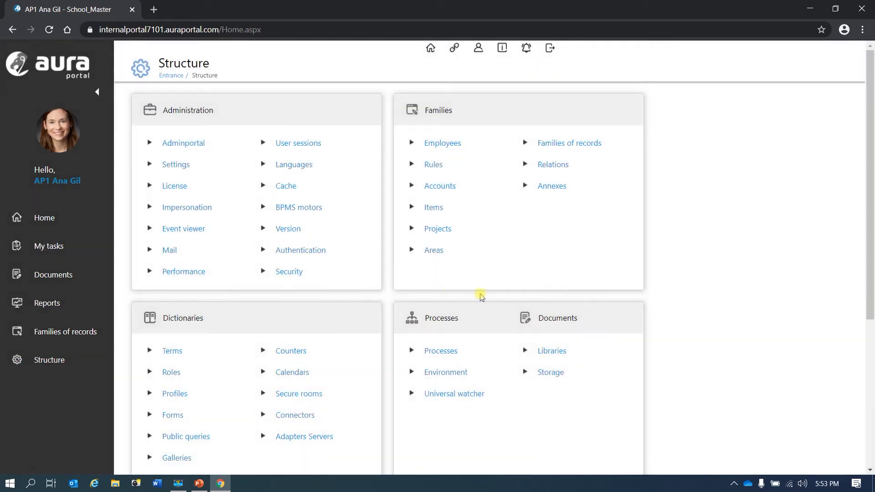
click(549, 352)
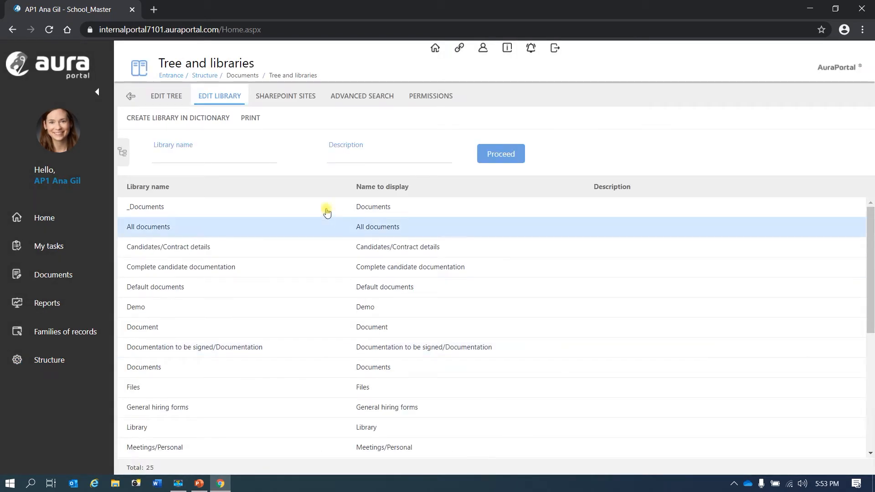
click(171, 104)
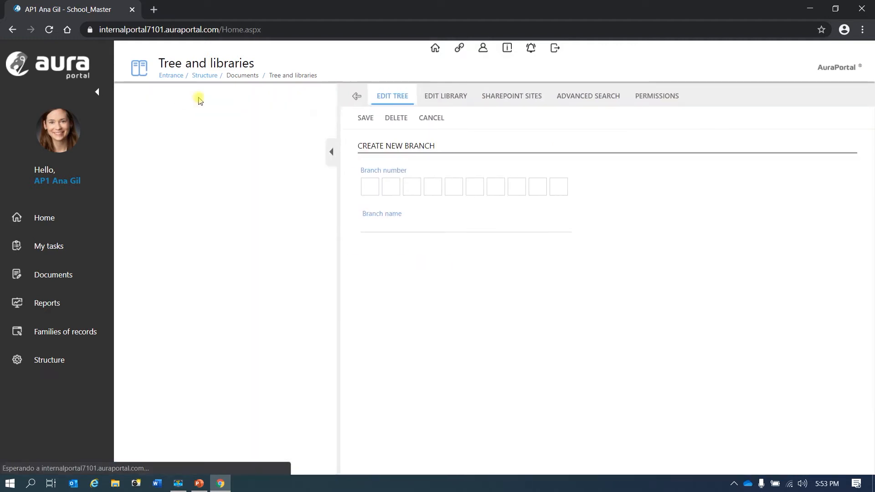
click(243, 97)
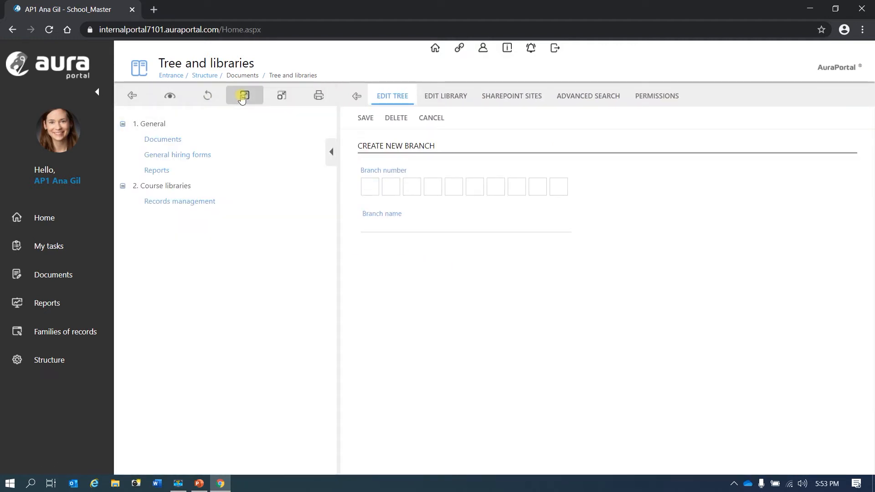
click(166, 188)
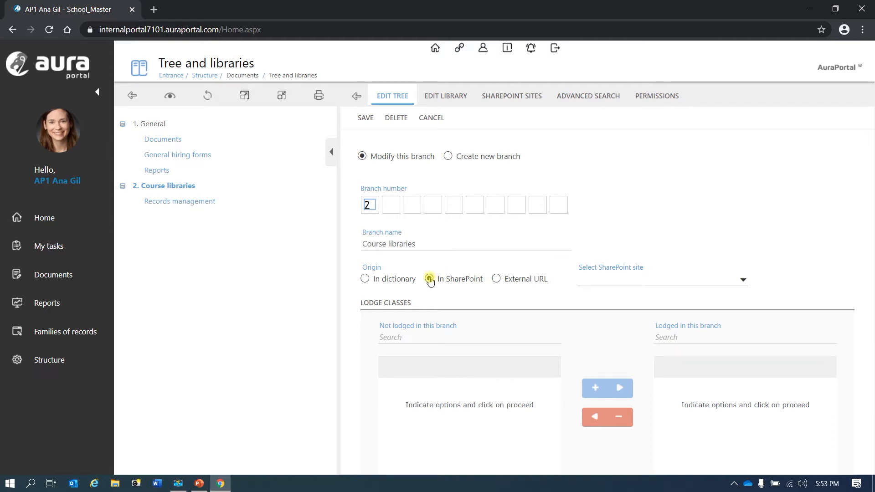
click(364, 278)
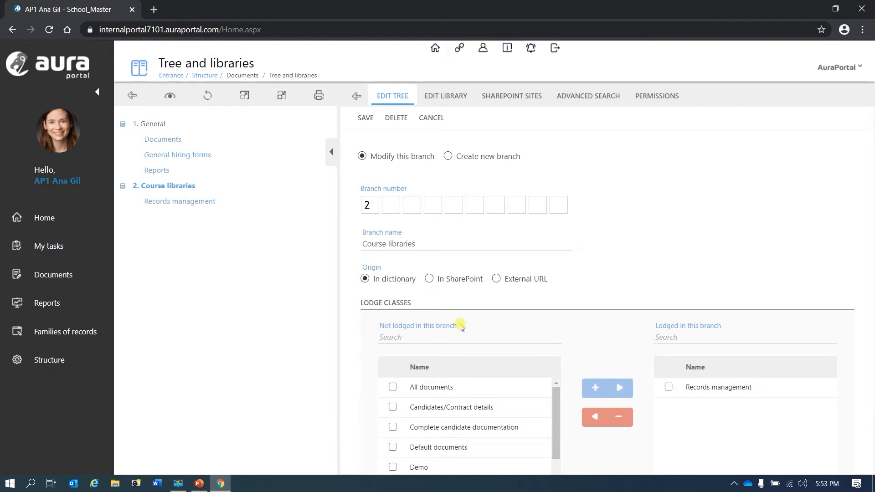
click(392, 467)
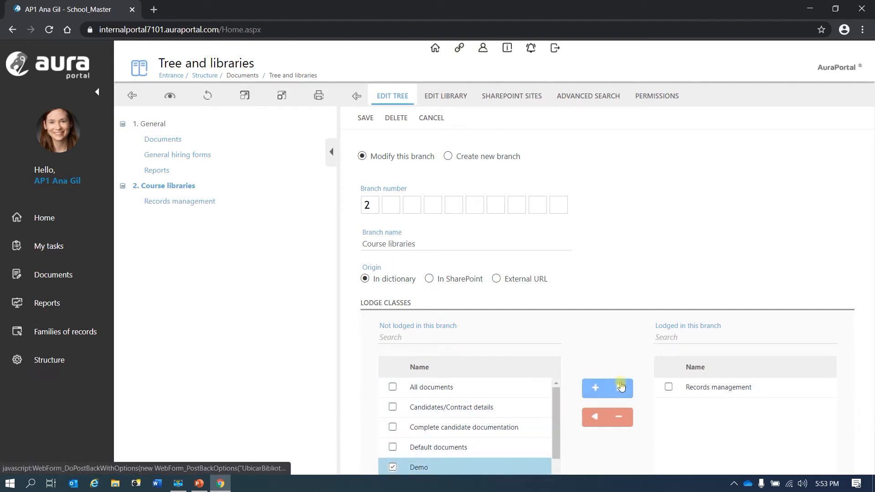
click(621, 387)
click(366, 118)
Open the Demo library from the documents library list
click(220, 95)
click(247, 96)
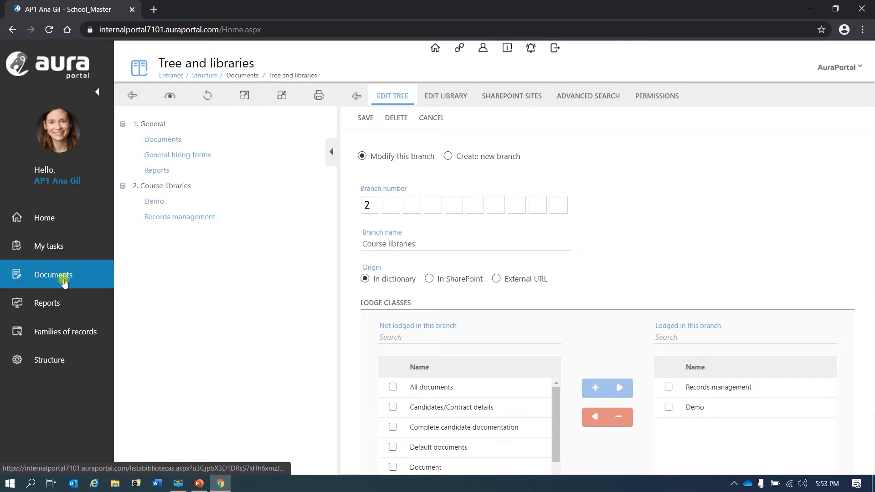
click(132, 95)
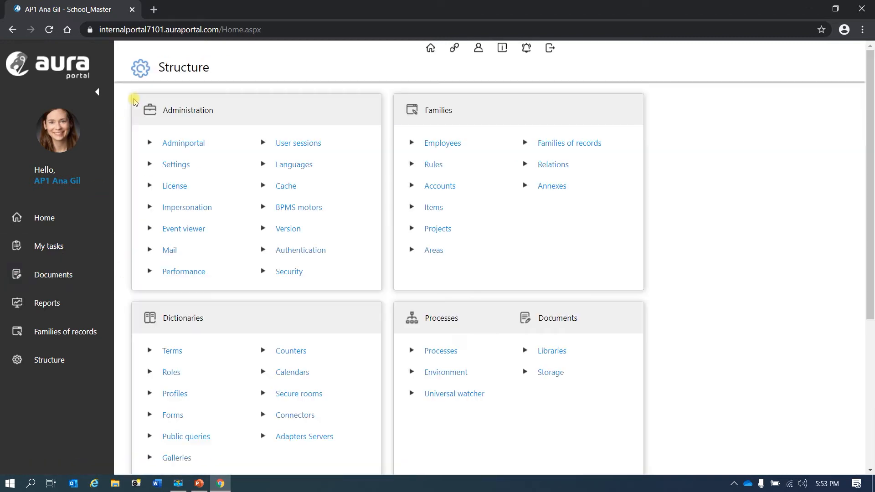
click(63, 278)
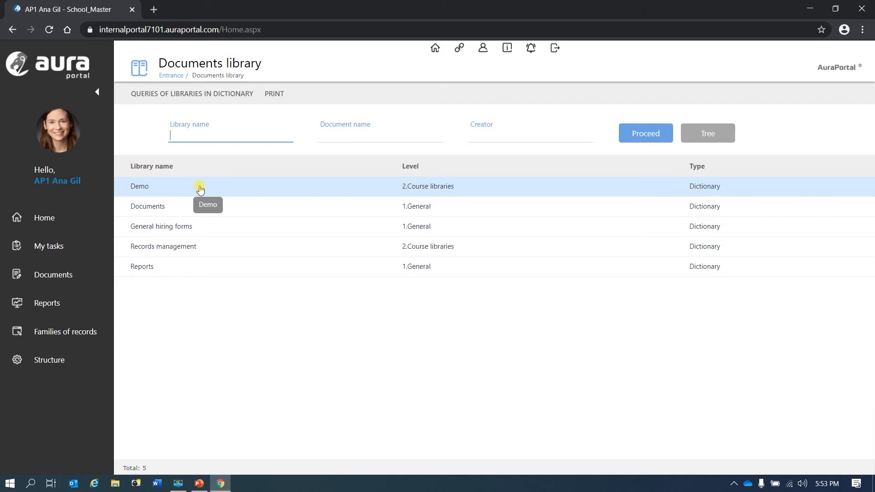
click(145, 189)
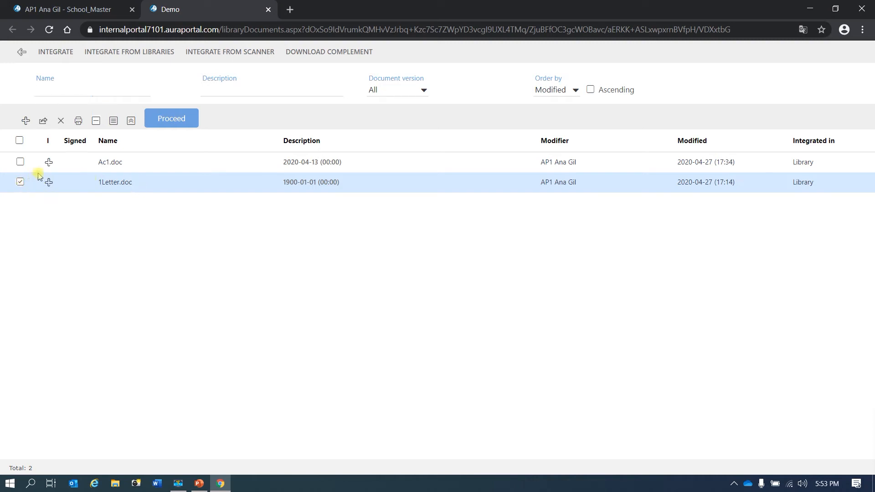
Delete the 1Letter.doc document from the Demo library
click(19, 182)
click(61, 121)
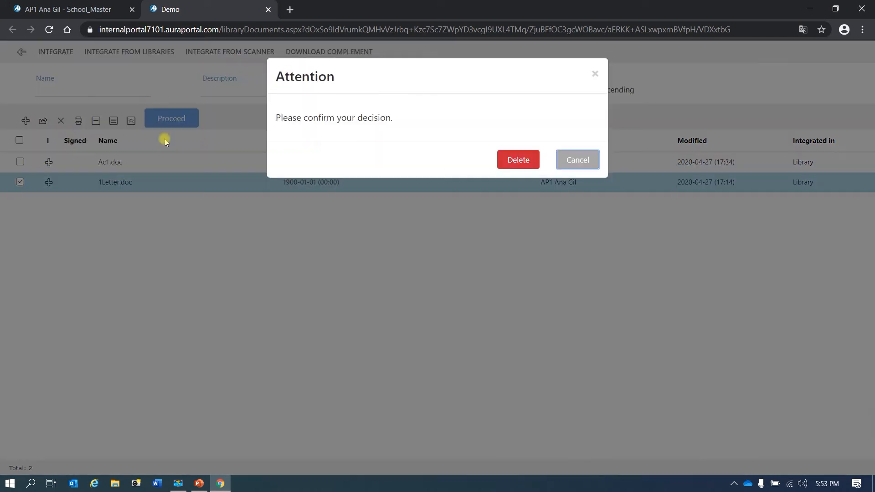
click(508, 163)
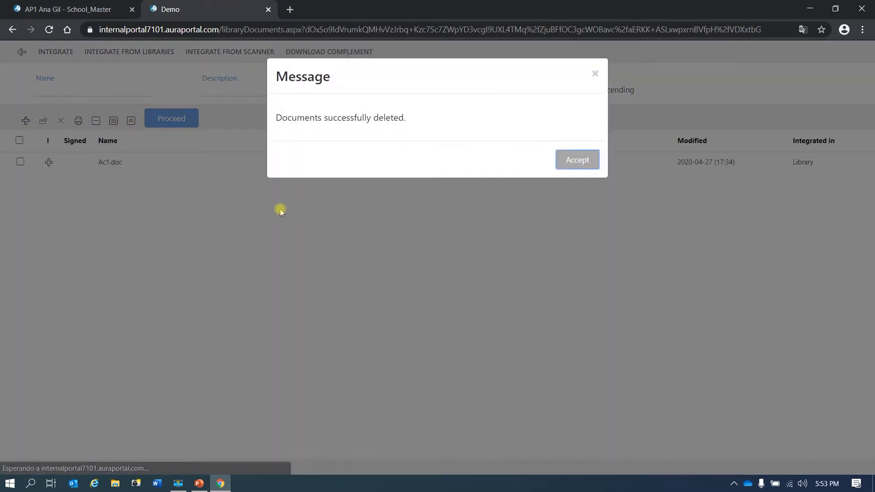
click(565, 159)
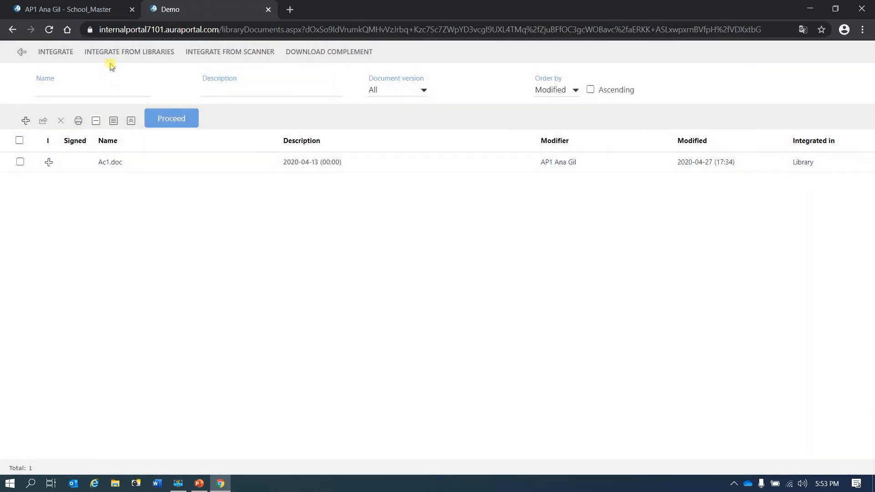
Integrate the Ac1.doc file from the desktop into the Demo library and save its labels
click(59, 58)
scroll(196, 169, down, 3)
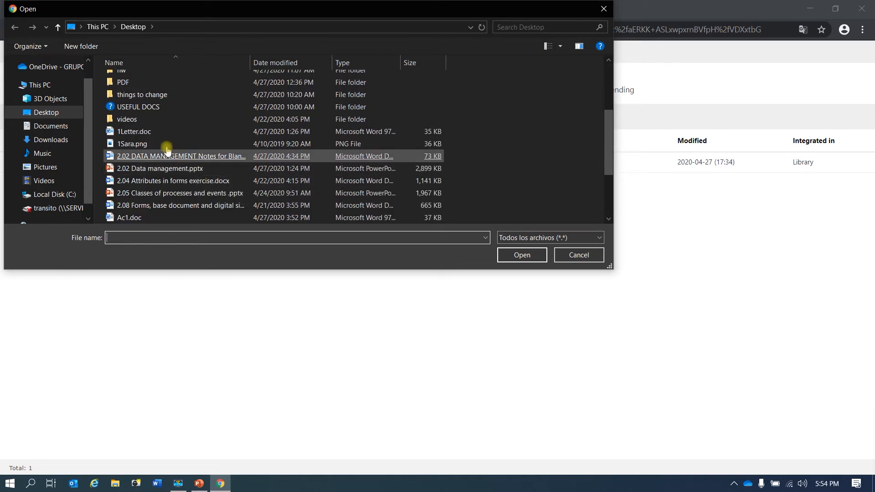
scroll(170, 150, down, 3)
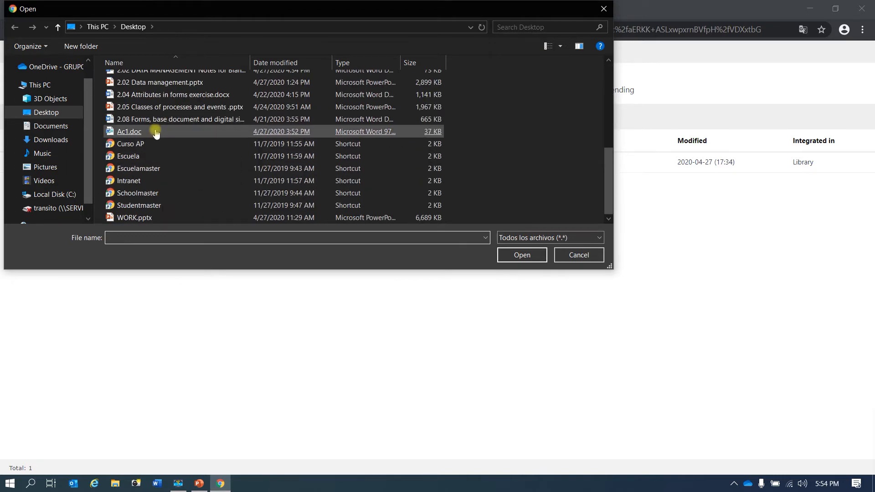
double_click(155, 131)
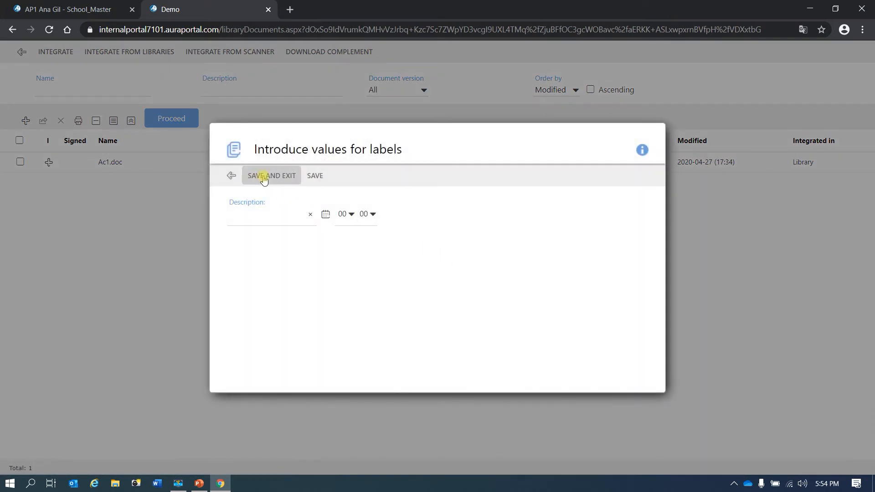
click(257, 225)
click(274, 176)
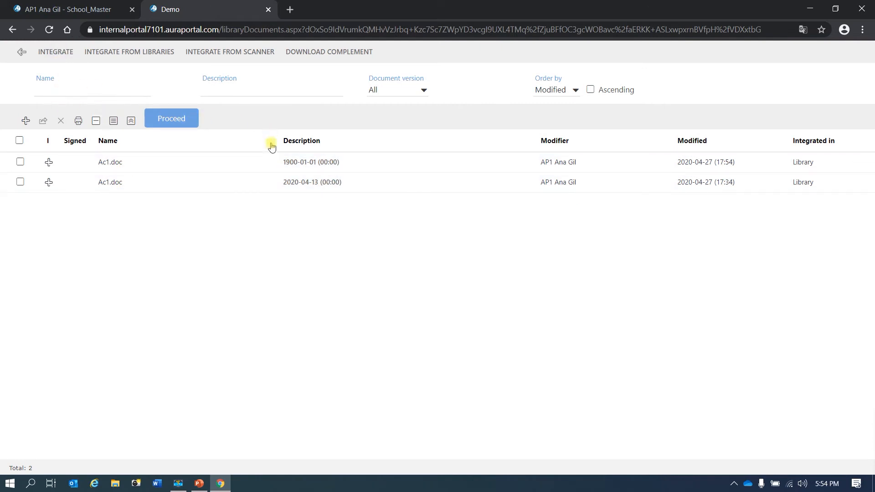
Inspect the new Ac1.doc document's information and its labels editor, then return to the library list
click(49, 164)
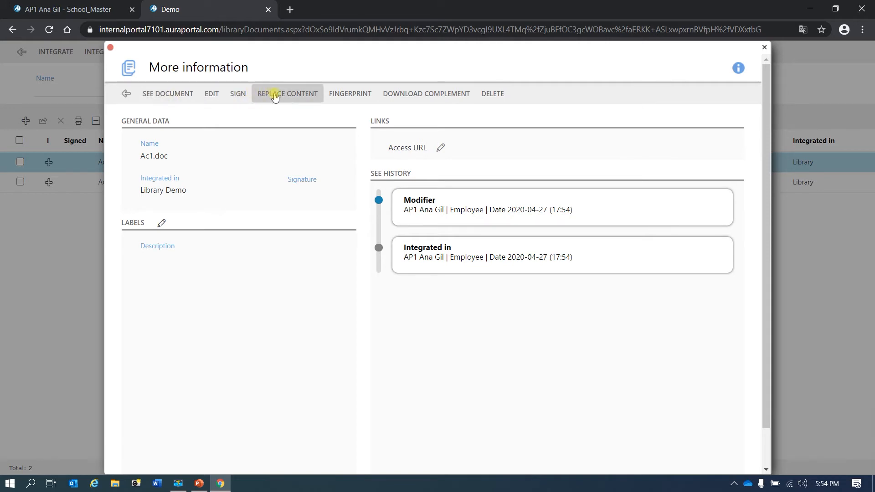
mouse_move(432, 98)
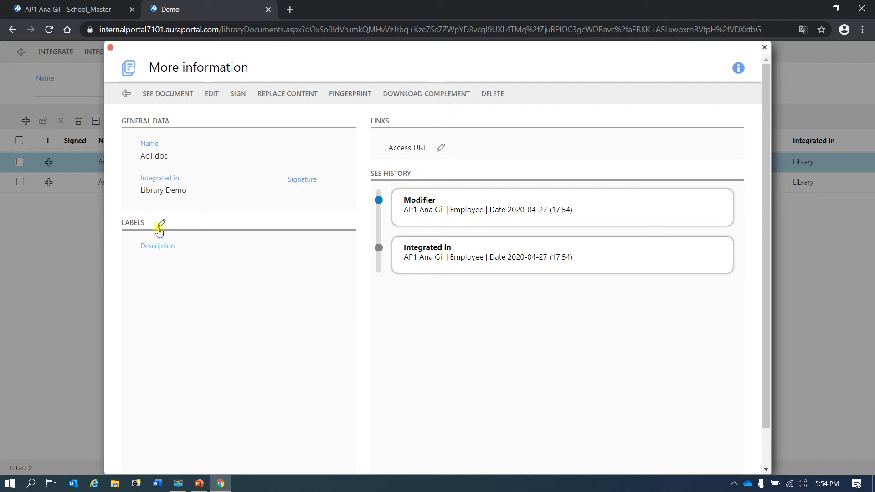
click(162, 223)
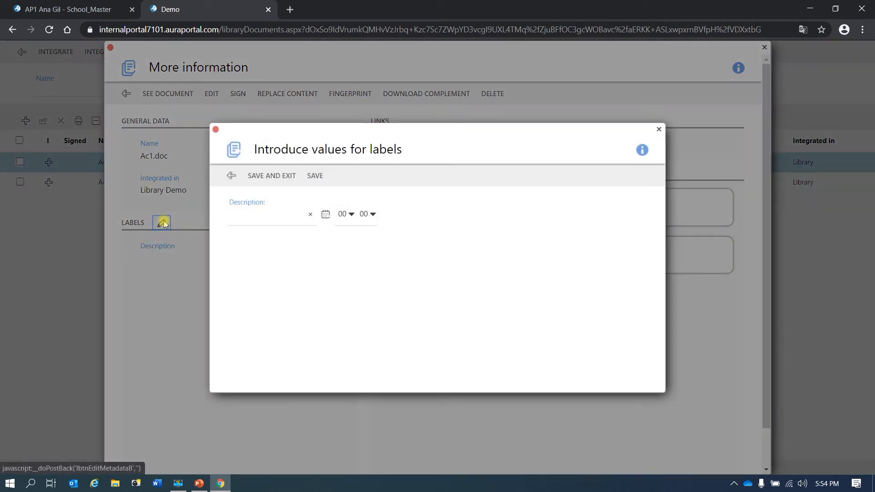
click(231, 177)
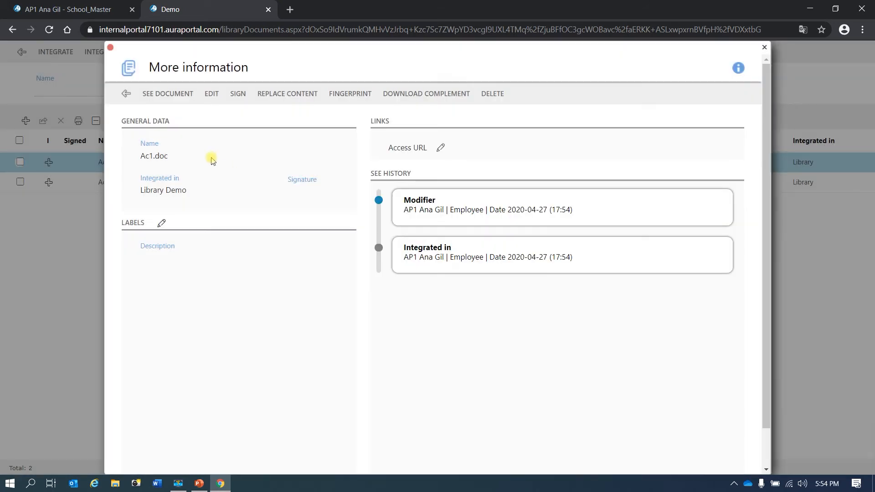
click(127, 94)
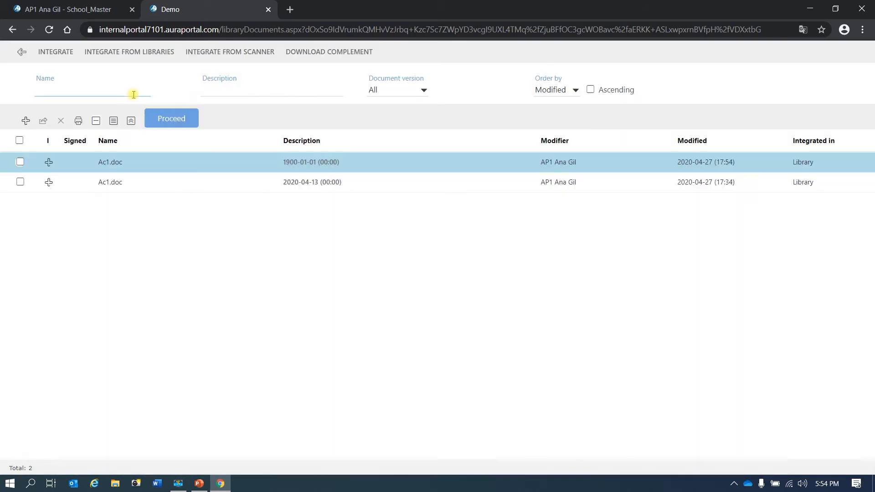
Open the Demo library's label settings and rename label Txt1 as Category for English - United States
click(21, 56)
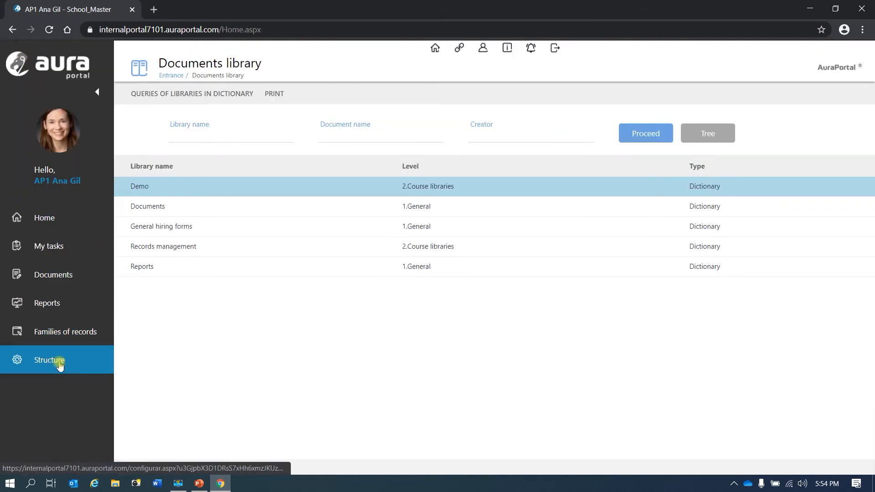
click(59, 365)
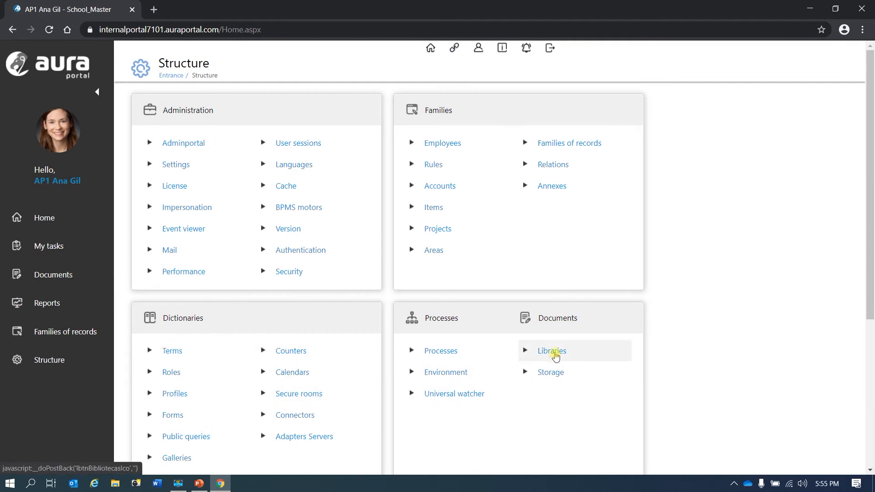
click(553, 352)
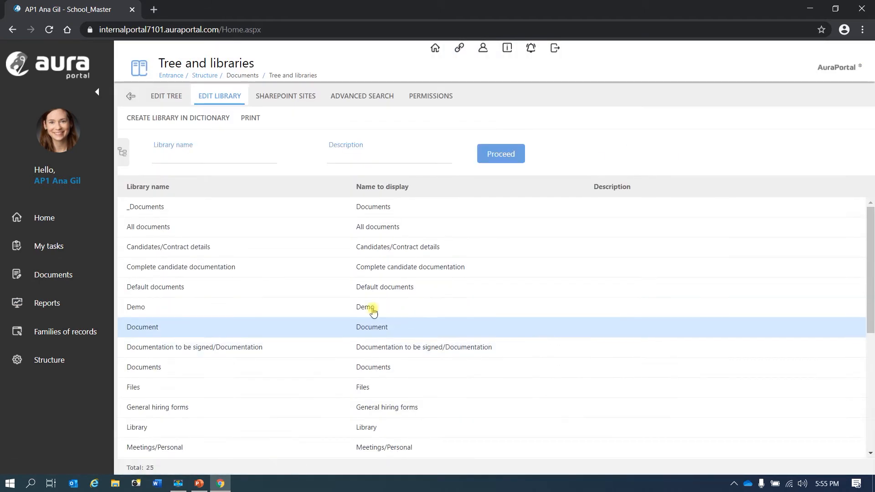
double_click(241, 309)
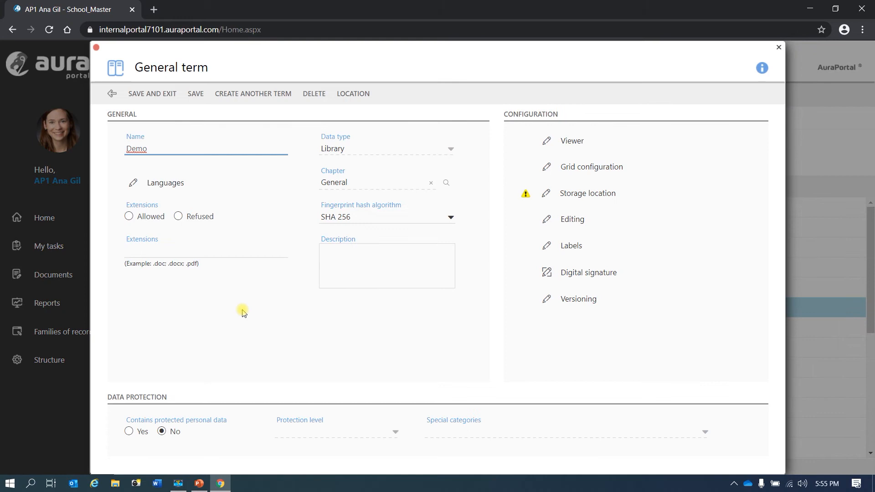
click(547, 247)
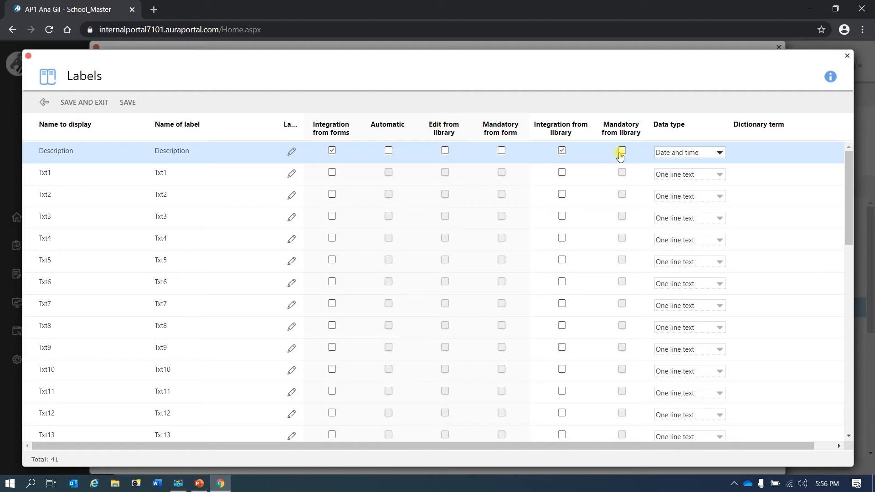
click(292, 175)
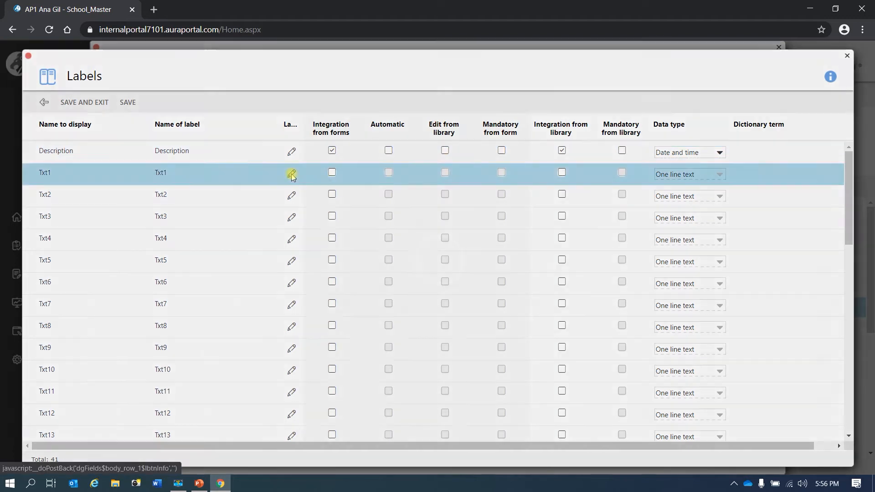
drag(391, 273, 373, 273)
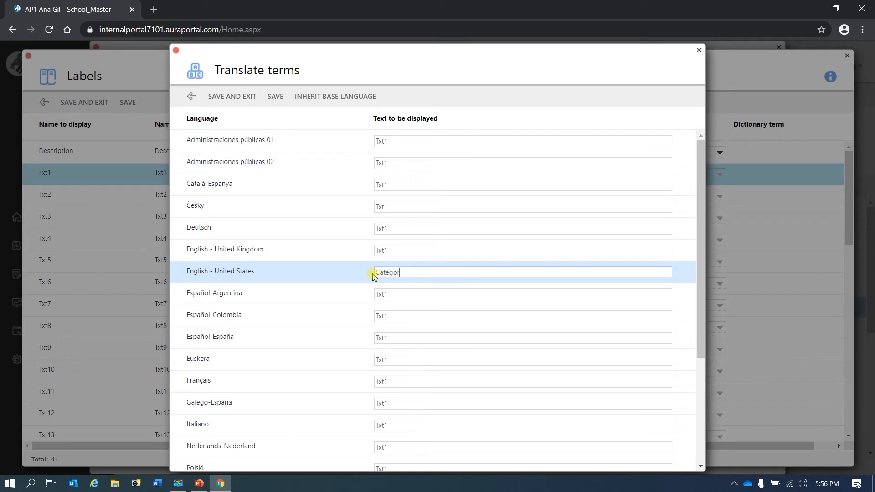
click(248, 96)
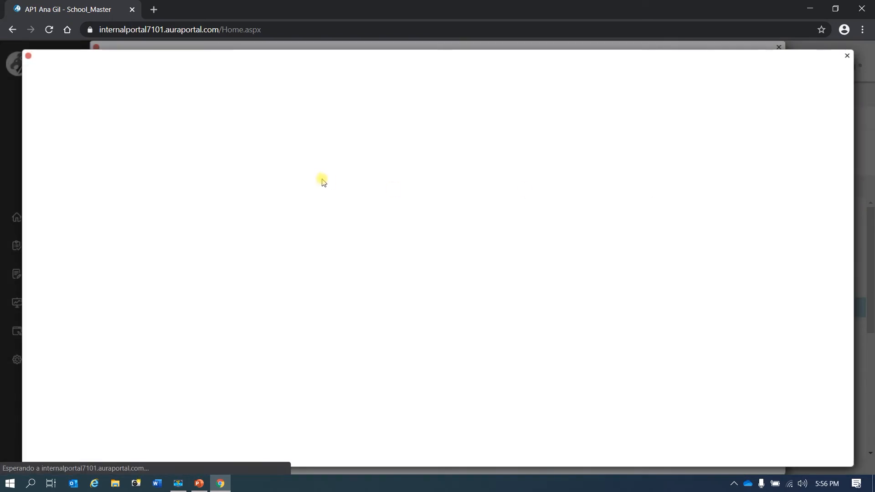
Enable integration from forms and from library for the Category label and set its data type to Dictionary
click(332, 173)
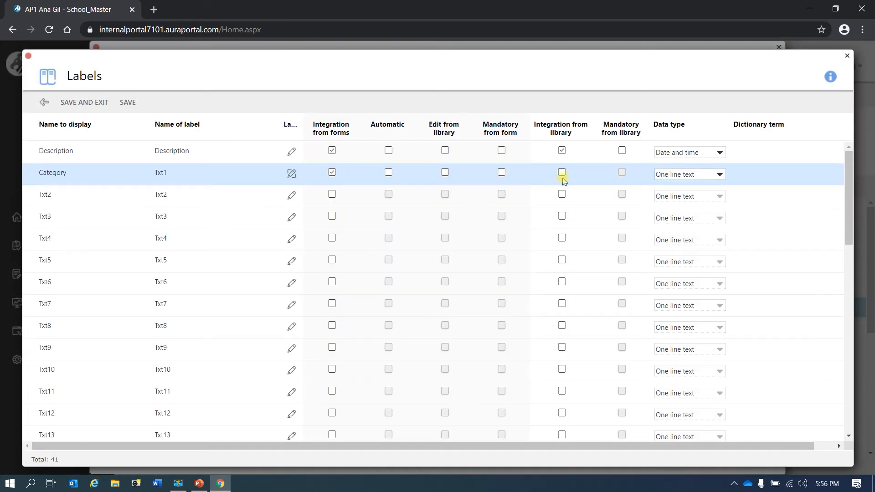
click(562, 173)
click(695, 175)
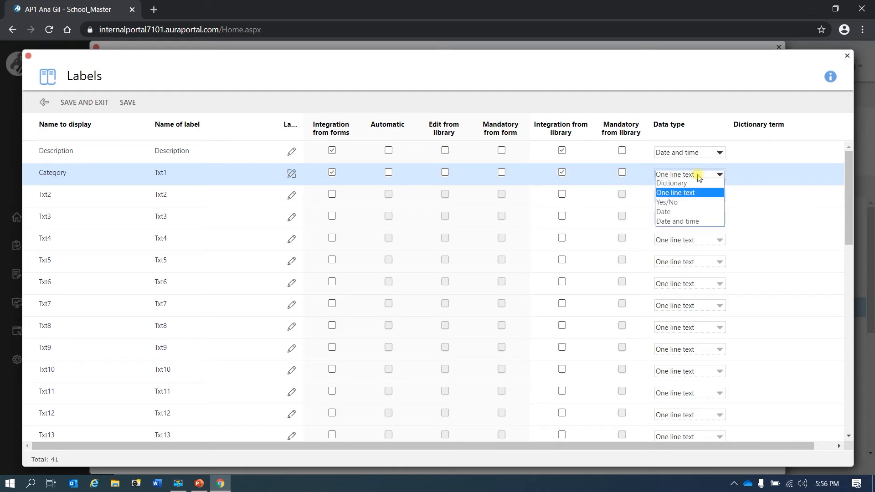
click(696, 183)
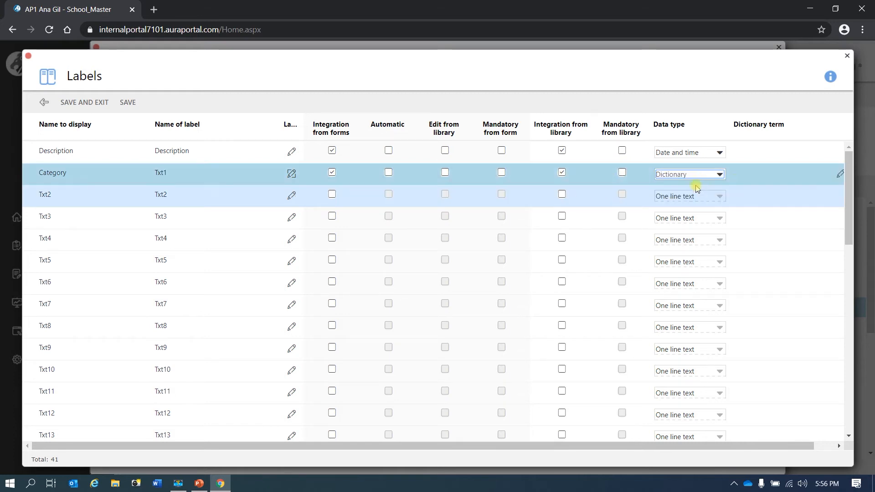
Link the Category label to the general Category dictionary term and save the labels
click(839, 176)
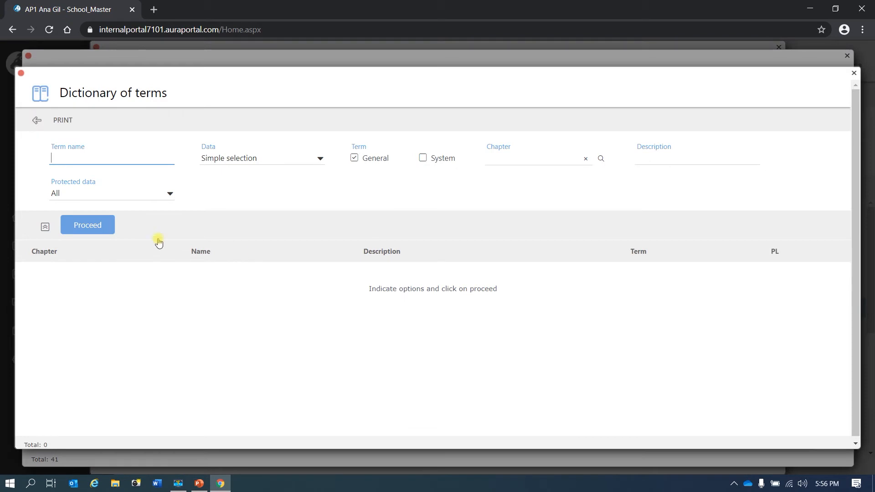
click(88, 226)
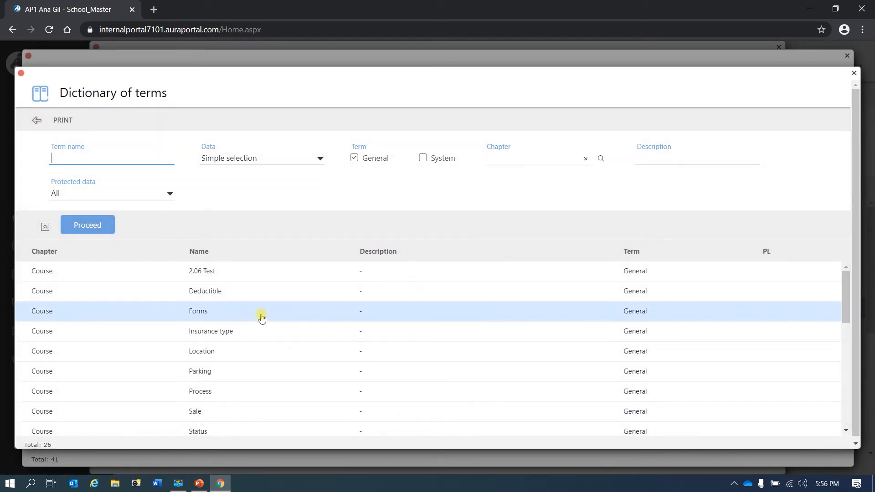
scroll(261, 317, down, 4)
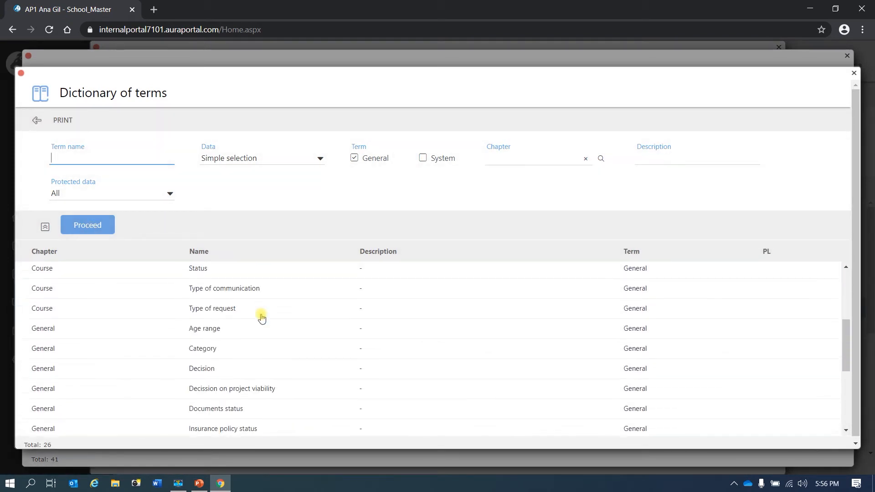
click(224, 347)
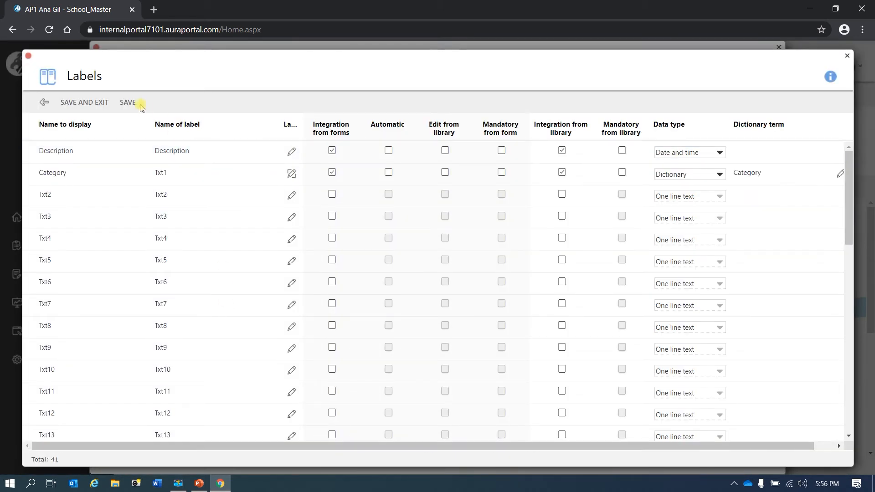
click(130, 103)
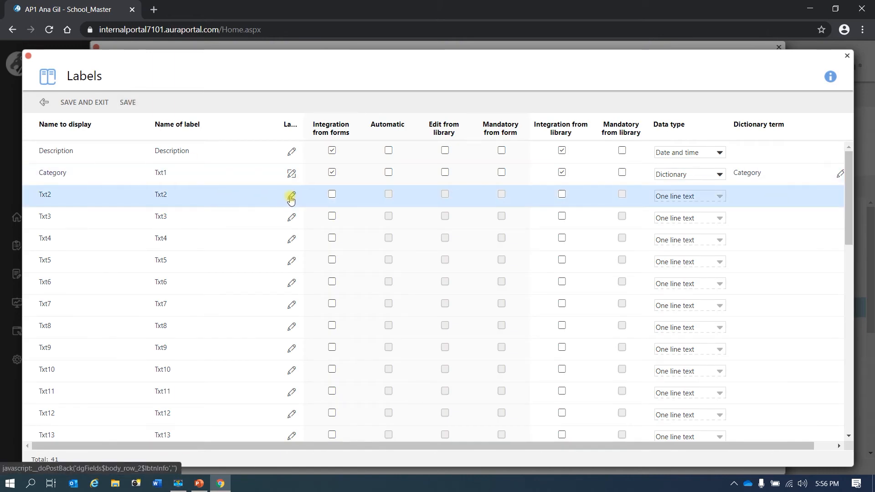
Rename label Txt2 as Date for English - United States, enable form and library integration, and set its type to Date
click(291, 196)
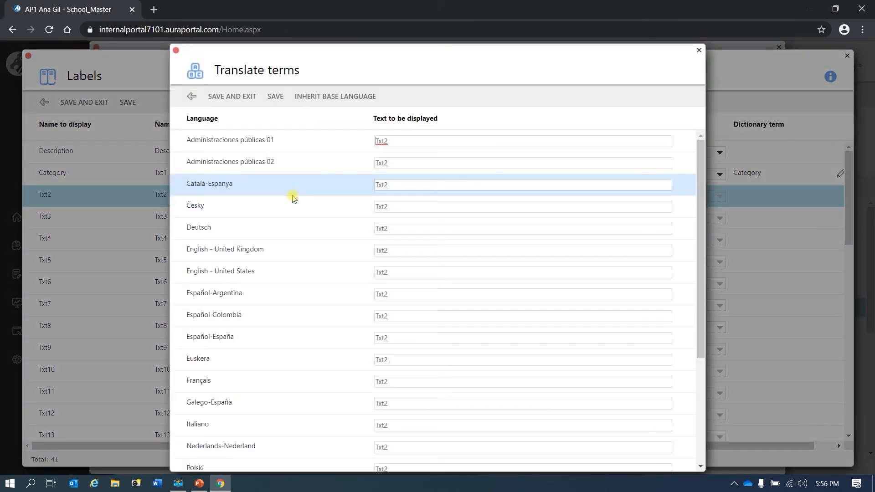
drag(396, 273, 365, 276)
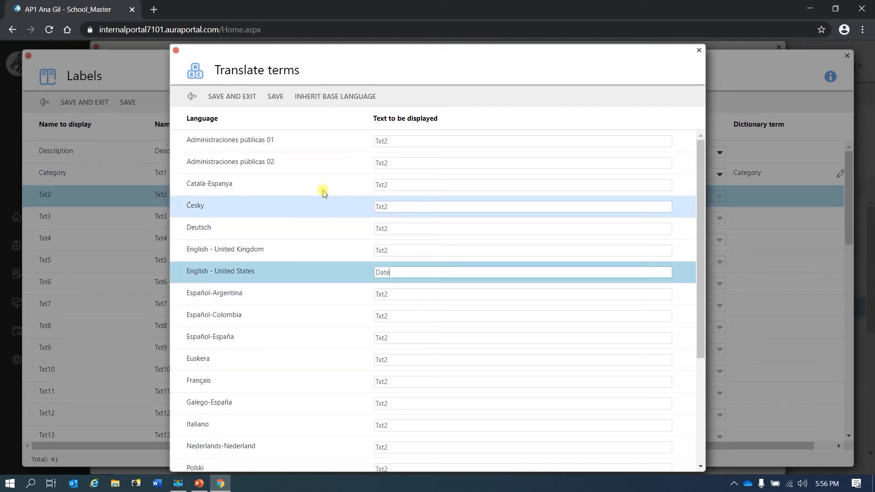
click(248, 99)
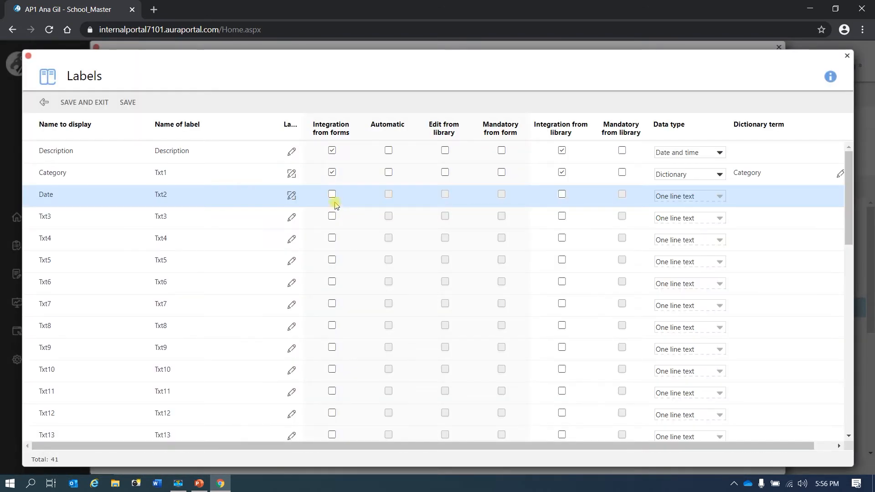
click(332, 195)
click(564, 195)
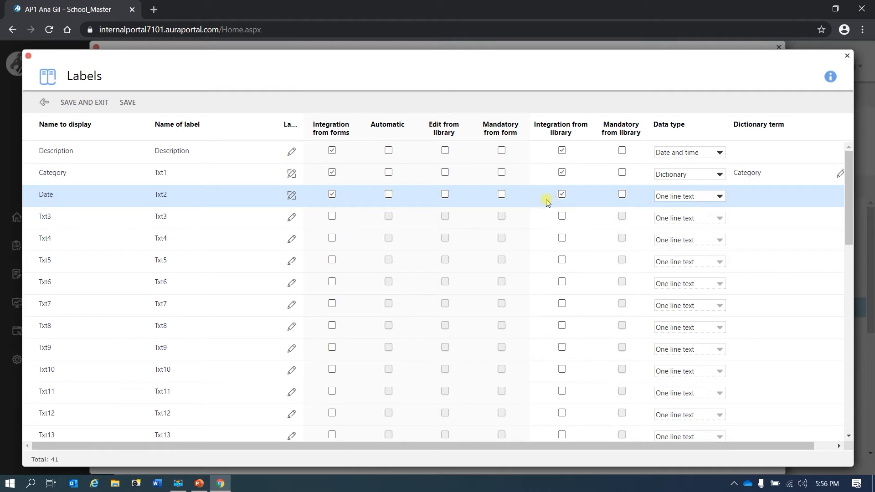
click(719, 197)
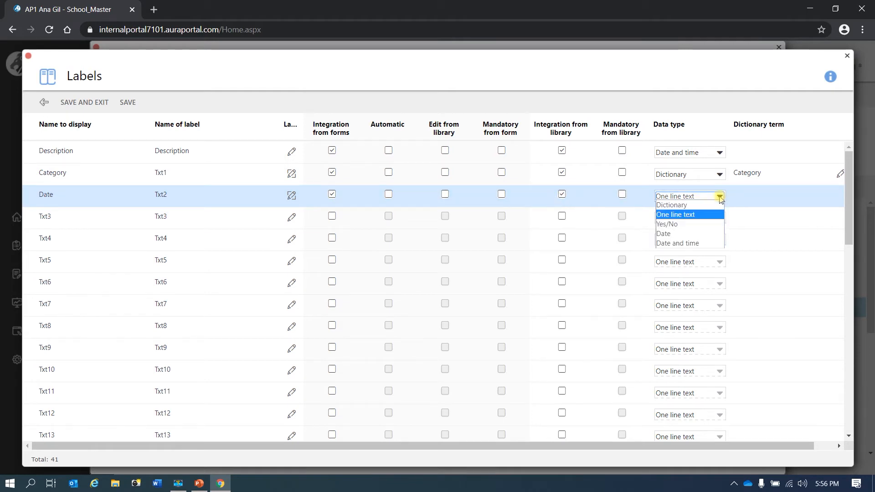
click(702, 234)
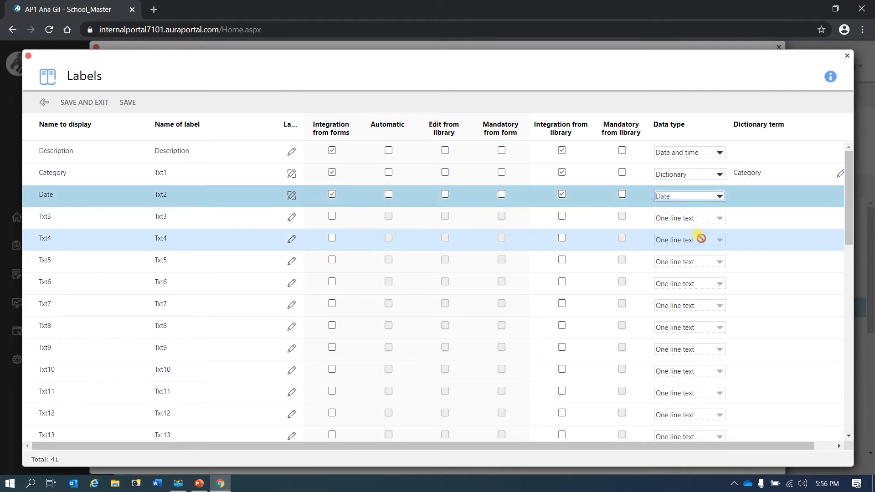
Save the label settings and save and close the Demo library term
click(128, 103)
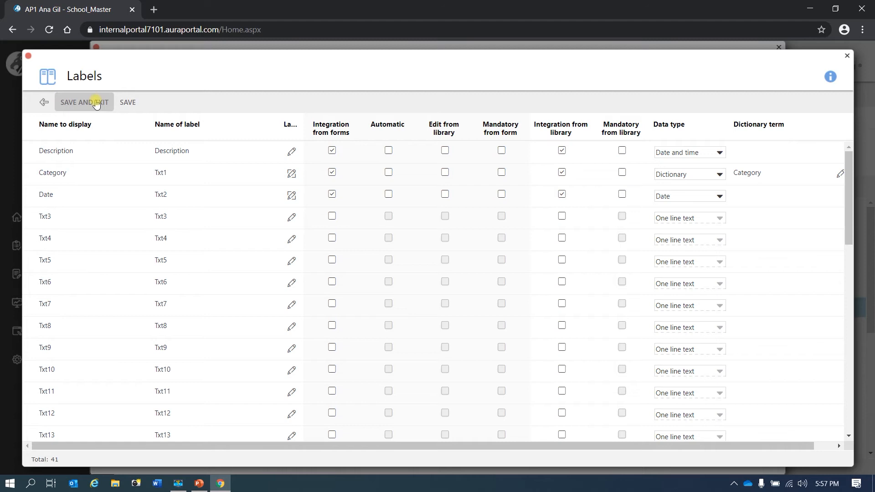
click(85, 102)
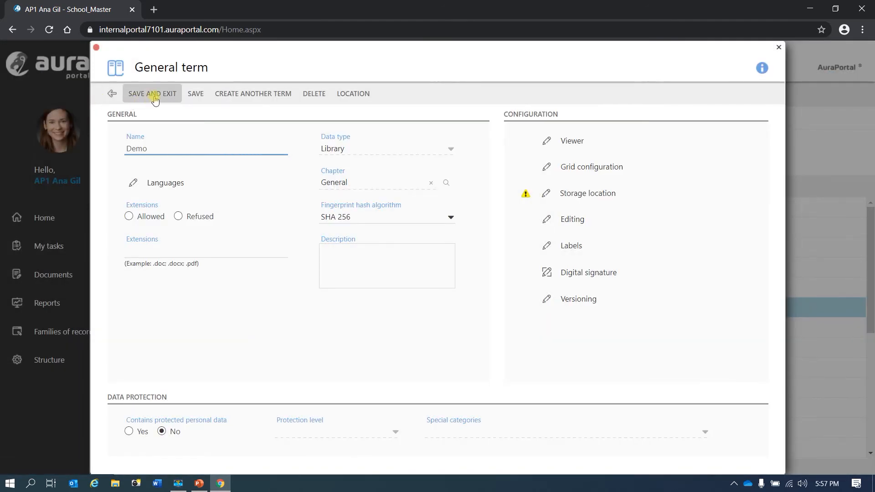
click(153, 96)
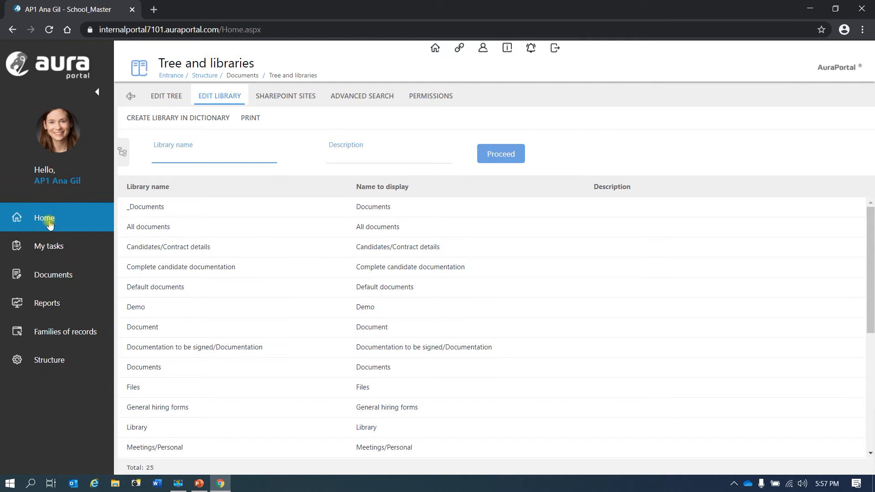
Open the Demo library from the documents libraries list to view its documents, then close it
click(50, 273)
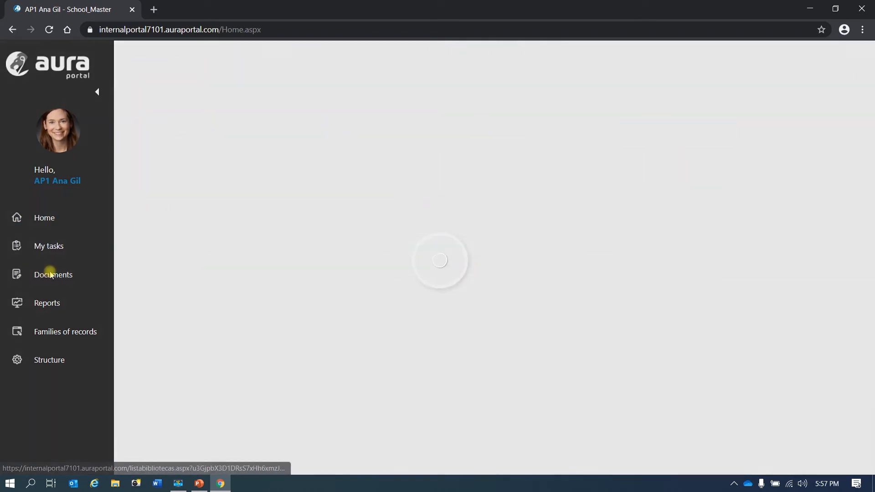
double_click(218, 189)
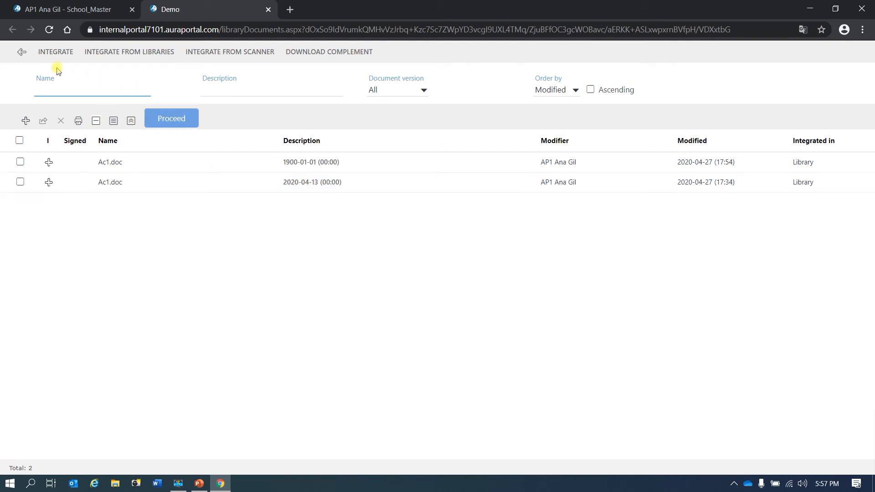
click(22, 55)
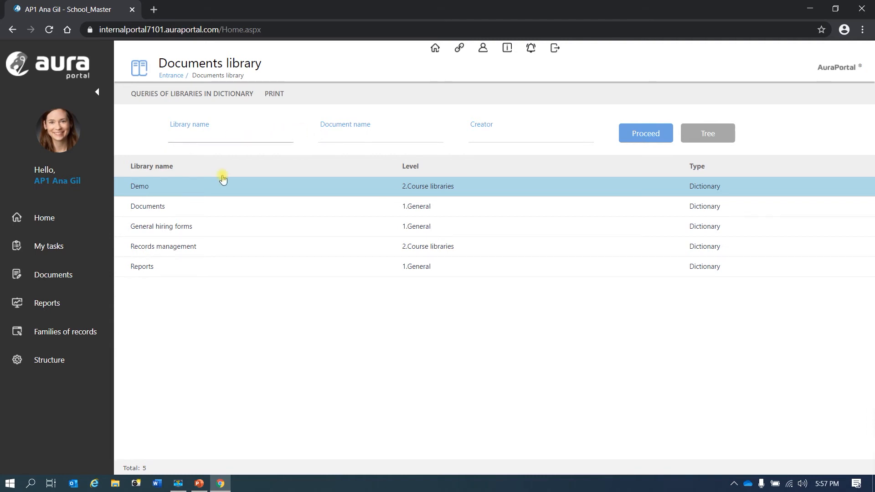
Add Category and Date as filters in the Demo library's grid configuration
click(54, 365)
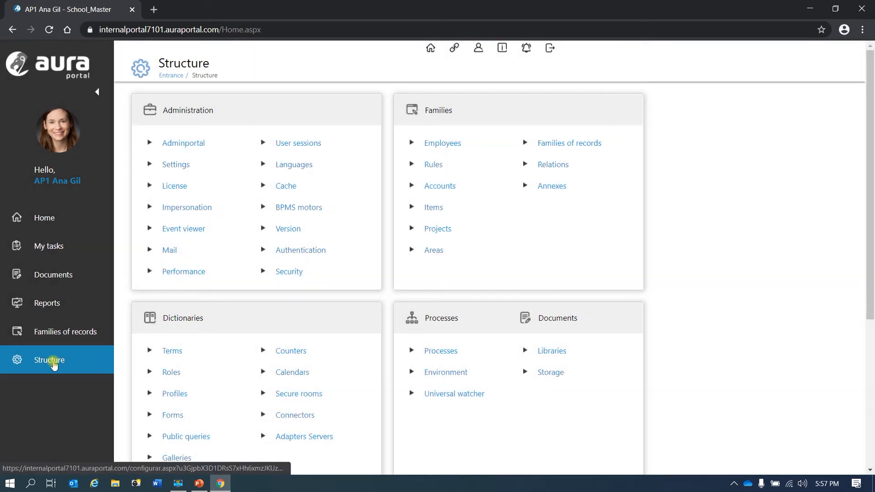
click(557, 354)
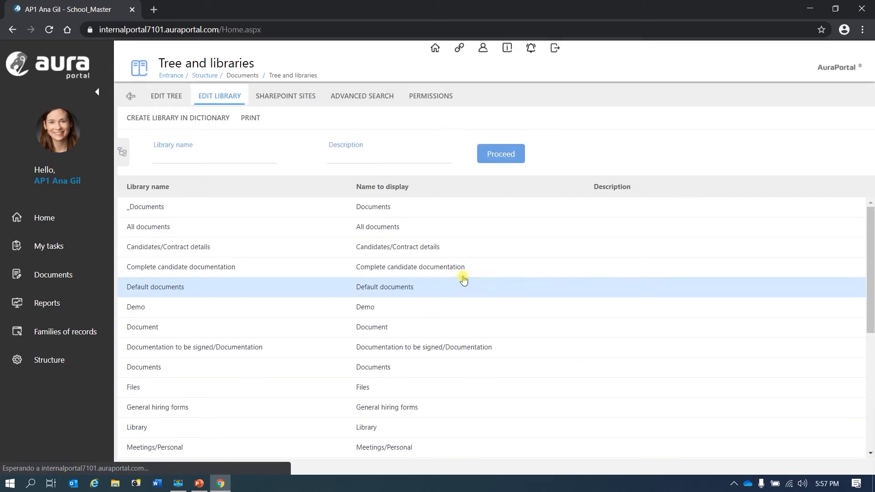
click(198, 307)
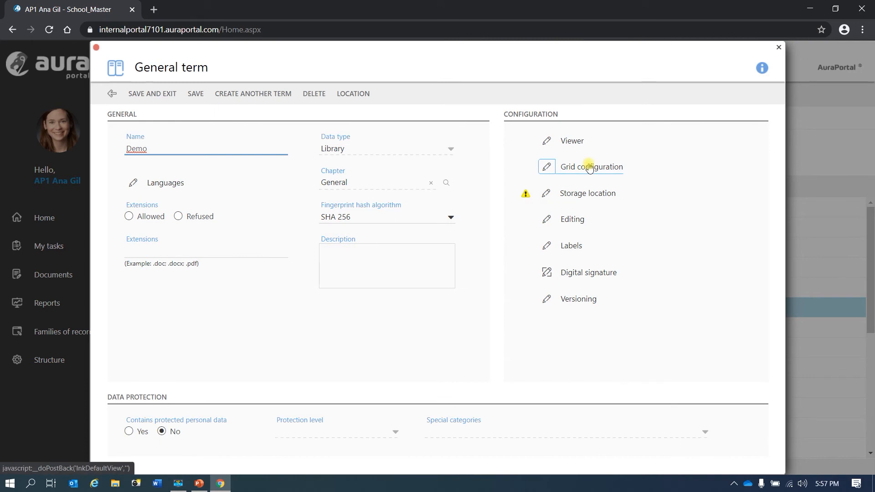
click(589, 166)
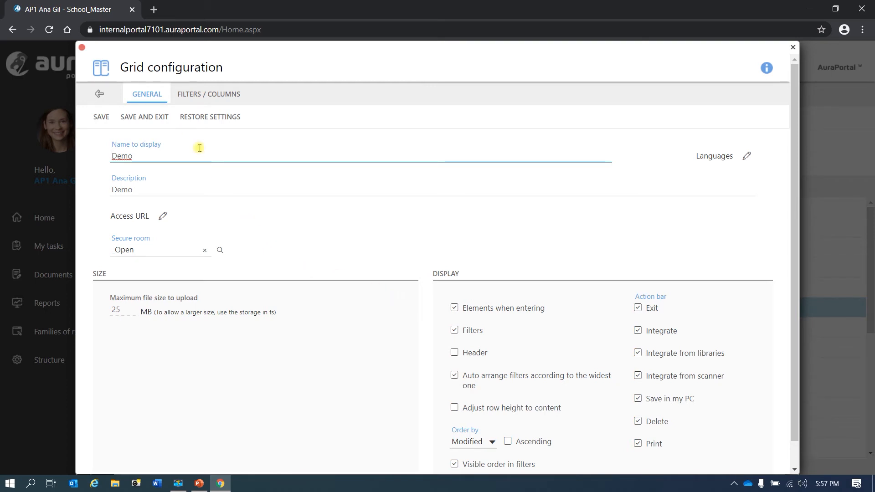
click(215, 95)
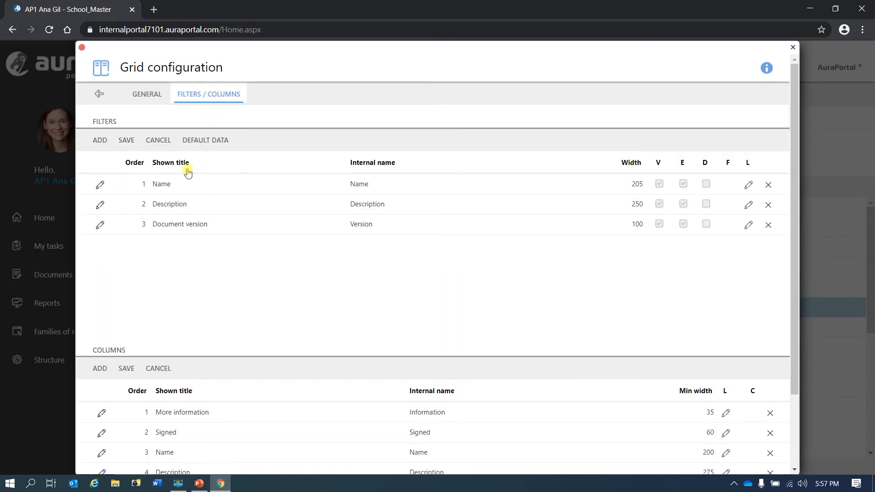
click(100, 140)
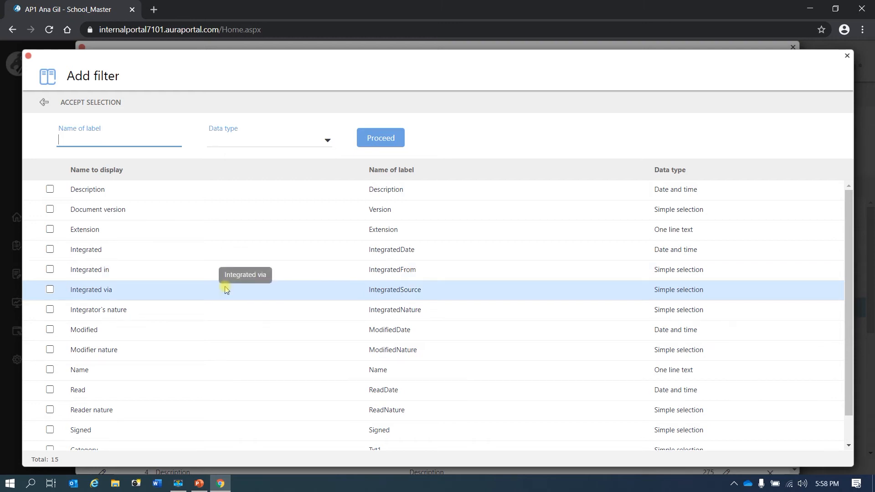
scroll(226, 288, down, 1)
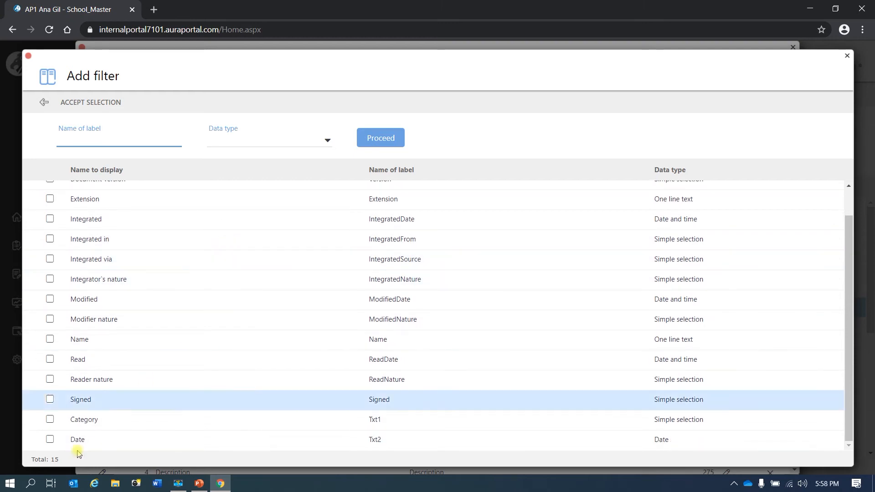
click(49, 419)
click(49, 440)
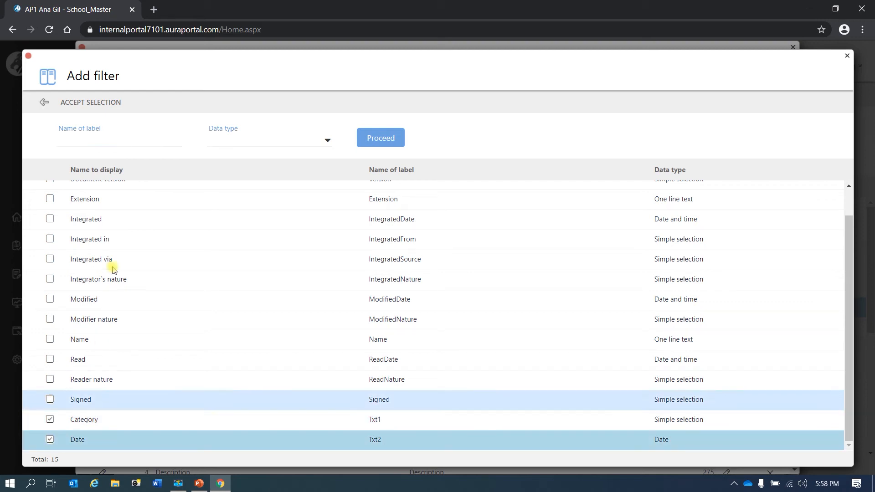
click(99, 102)
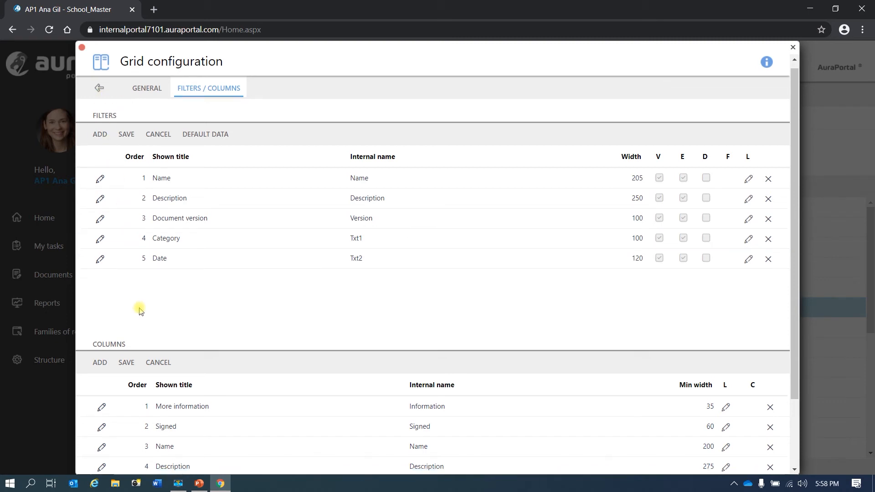
Add Category and Date as grid columns, then save and close the Demo library term
scroll(141, 305, down, 2)
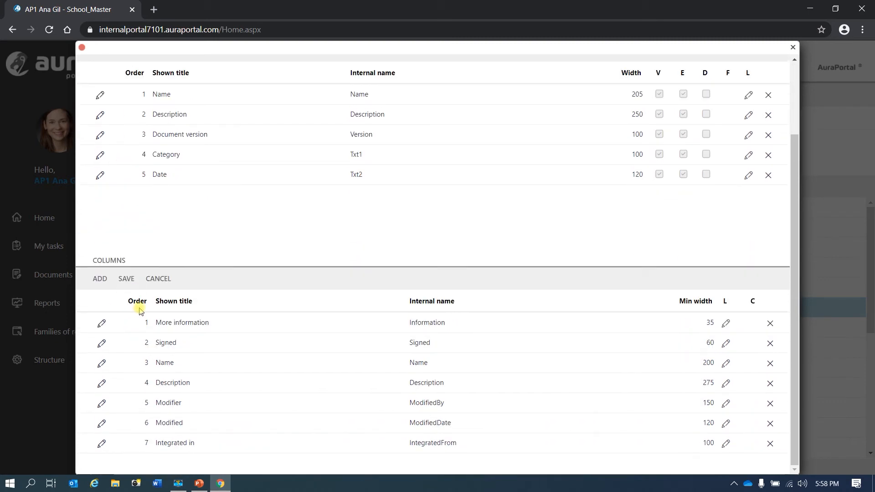
click(106, 283)
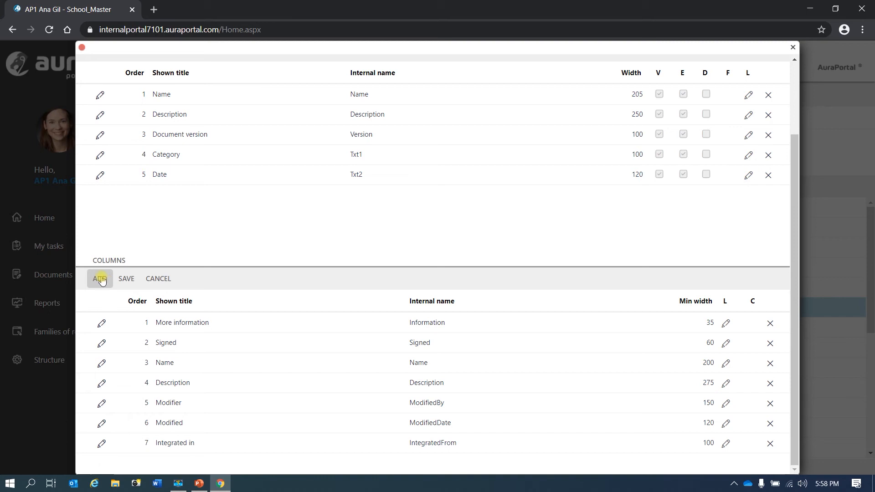
scroll(265, 303, down, 9)
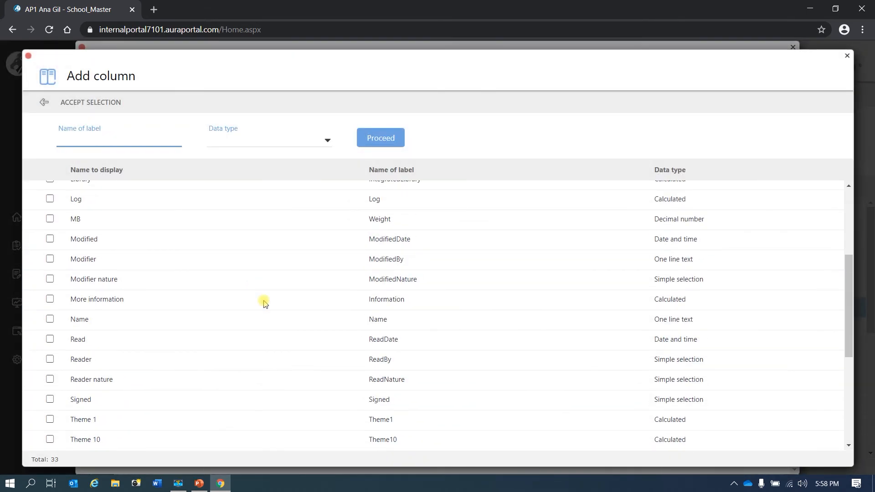
click(50, 400)
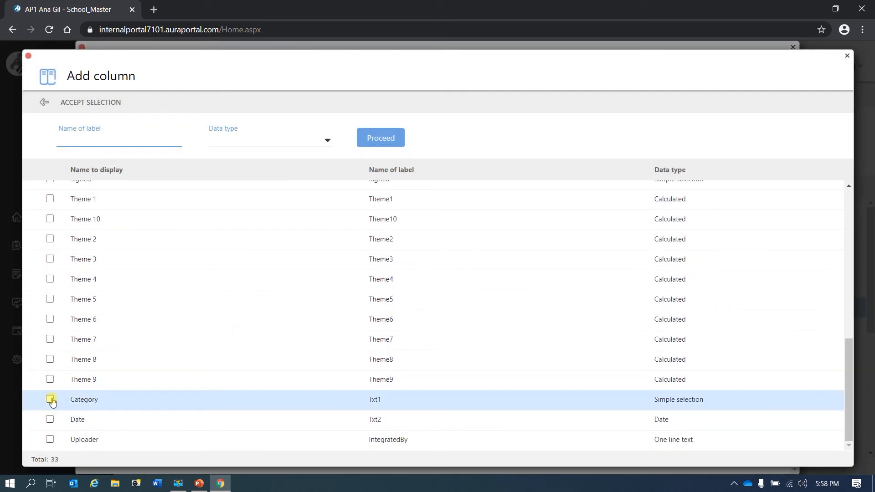
click(51, 420)
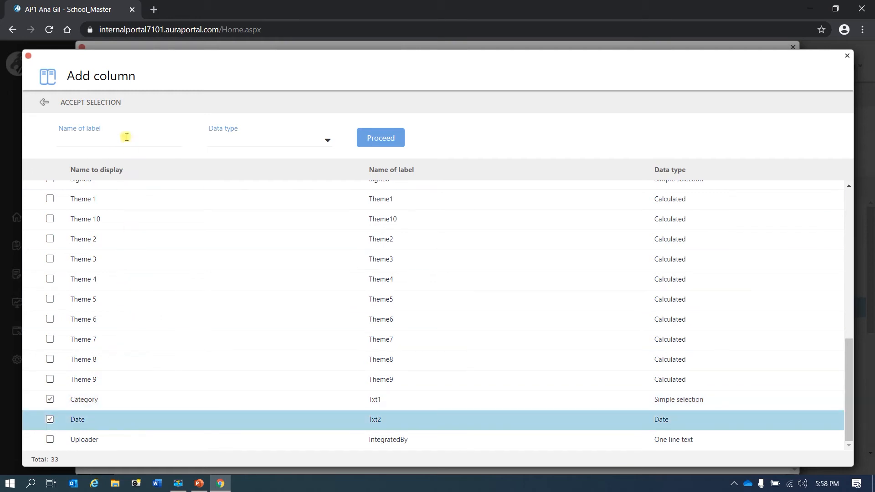
click(112, 107)
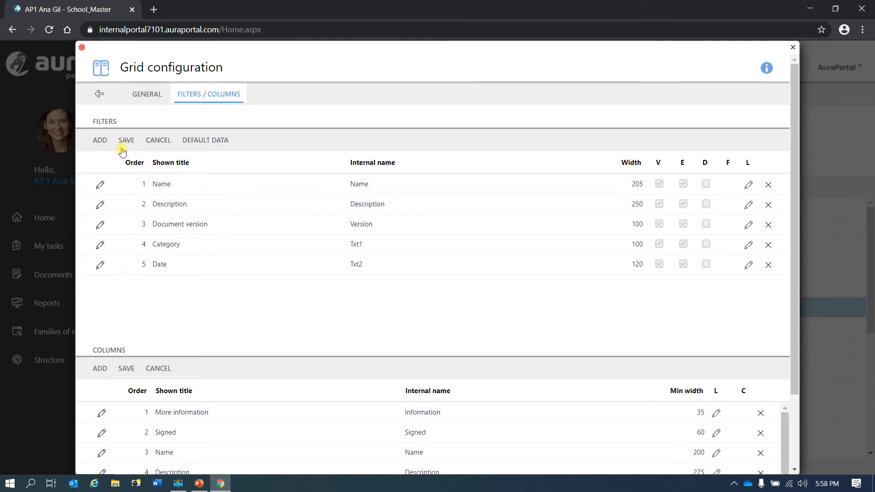
click(99, 94)
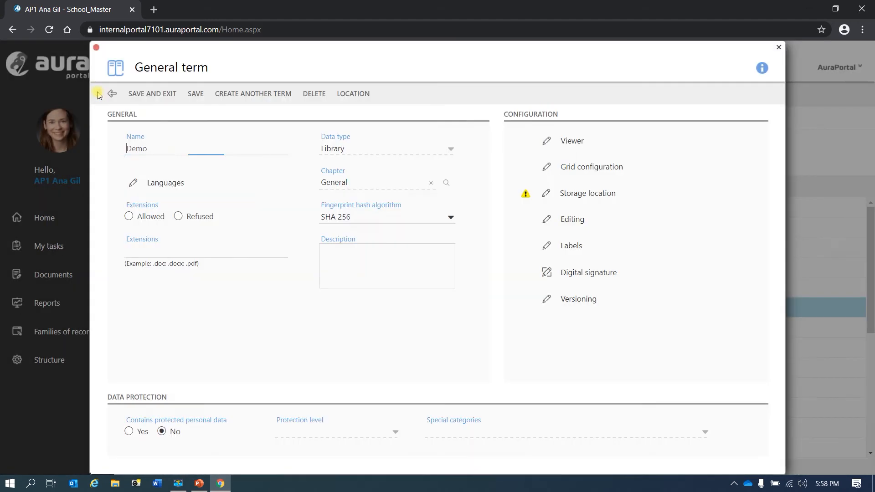
click(190, 97)
click(162, 95)
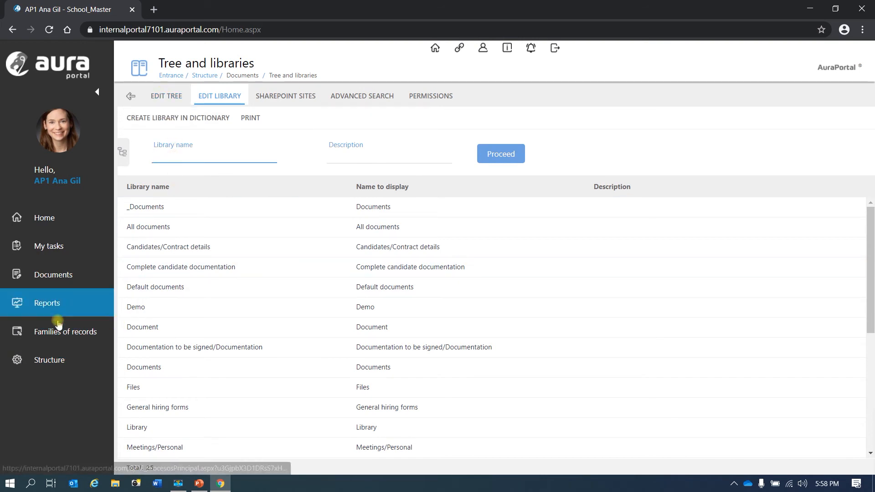
Integrate the 2.01 USER LAYER notes Word document from the Desktop into the Demo library
click(61, 281)
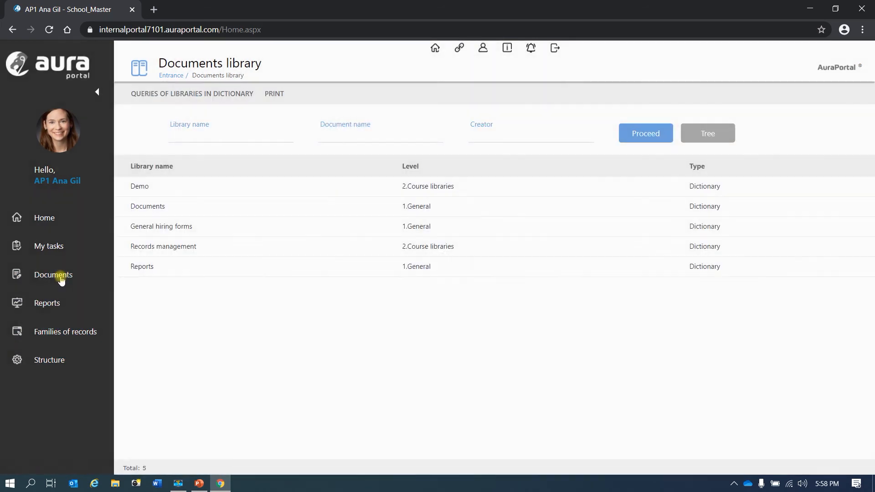
click(203, 190)
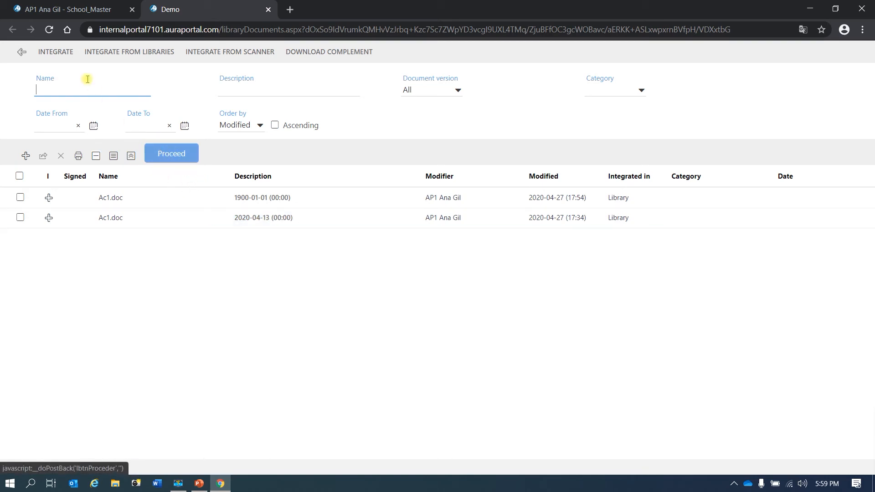
click(61, 55)
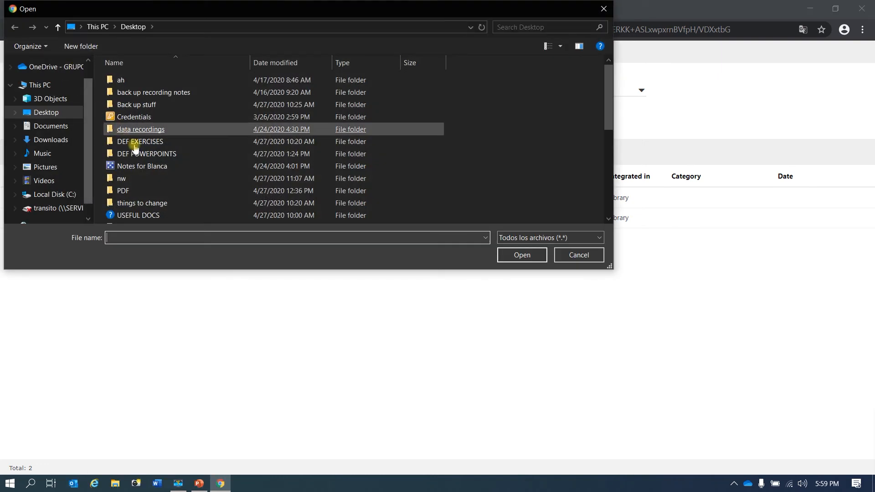
scroll(154, 209, down, 1)
scroll(155, 206, down, 1)
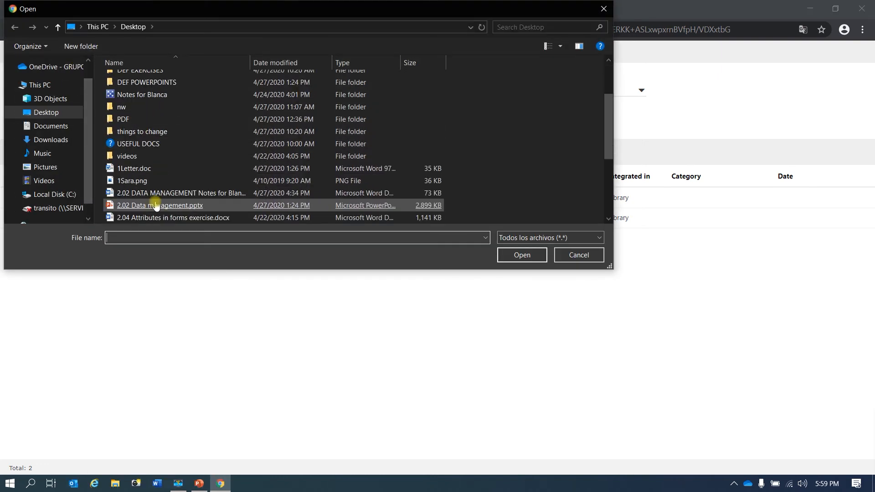
click(156, 94)
double_click(142, 104)
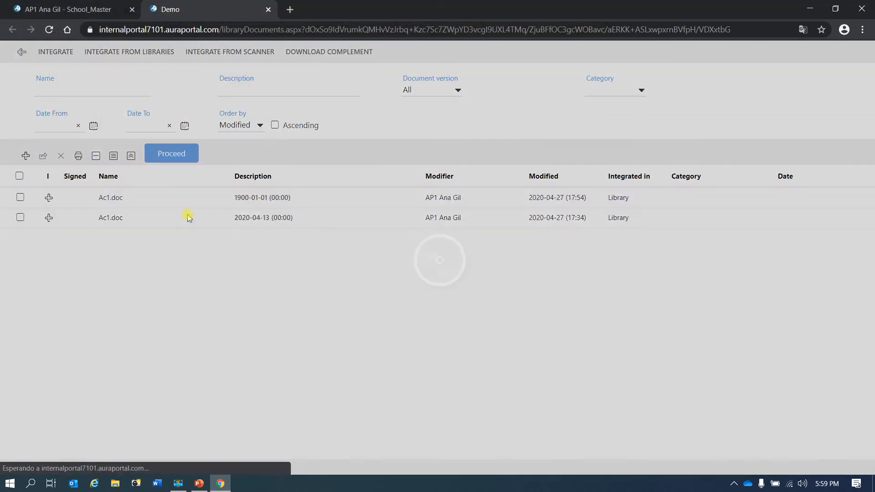
click(279, 132)
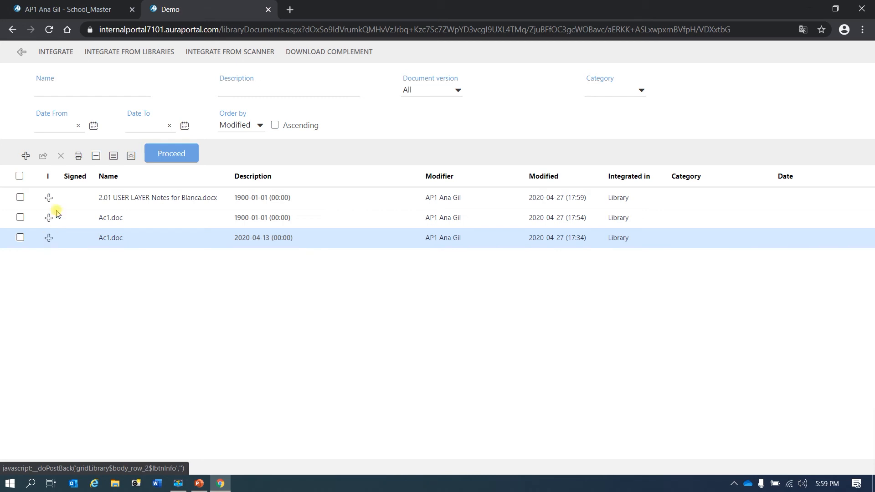
click(21, 52)
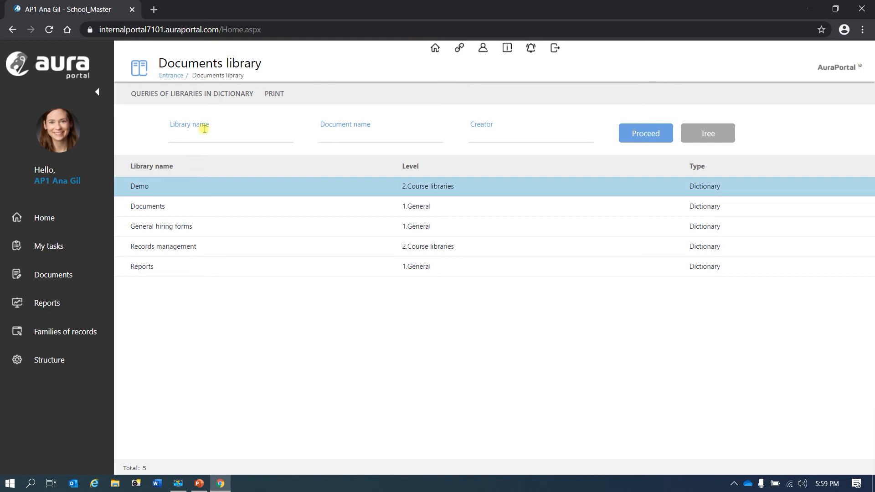
Open the Continents family of records and view its Europe record
click(65, 334)
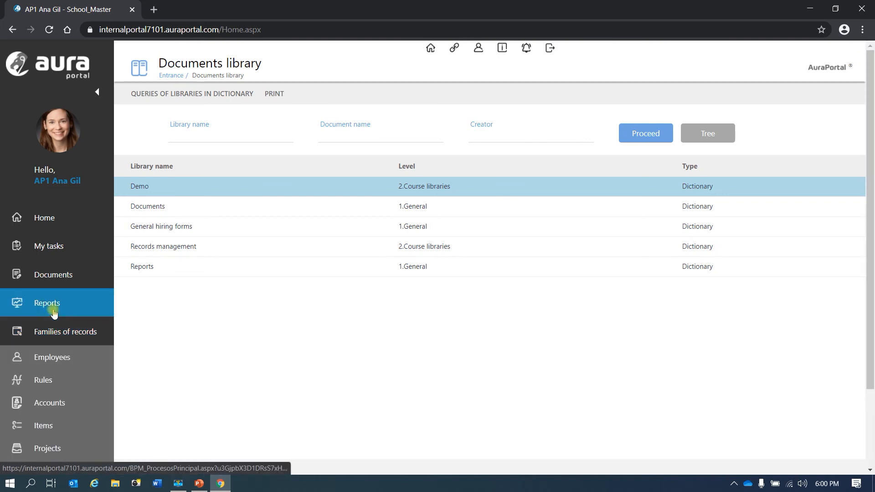
scroll(68, 402, down, 2)
click(72, 399)
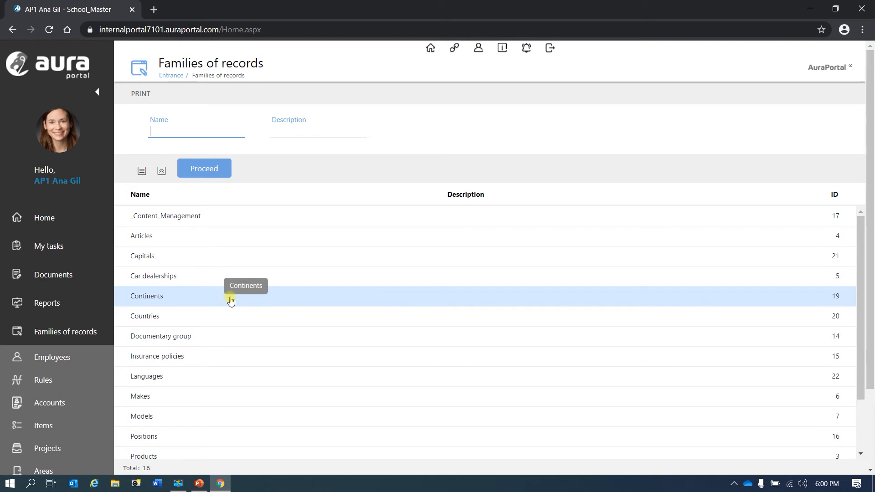
click(183, 297)
click(250, 157)
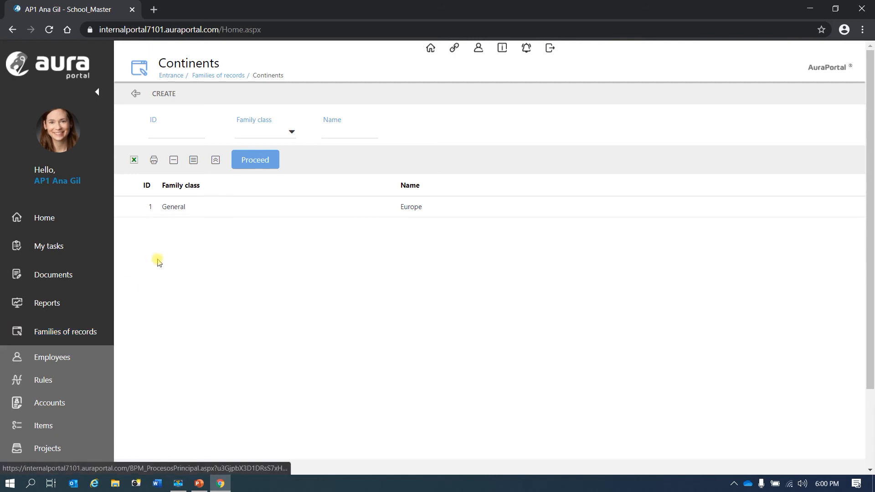
double_click(205, 210)
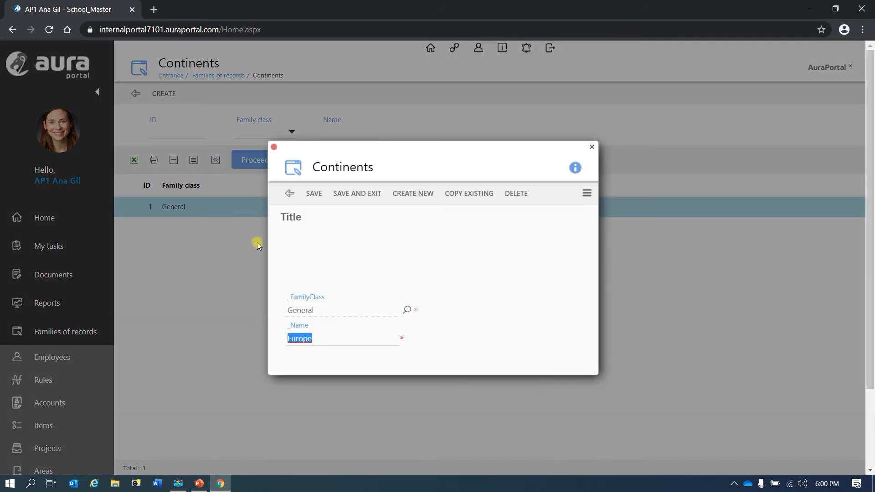
click(292, 195)
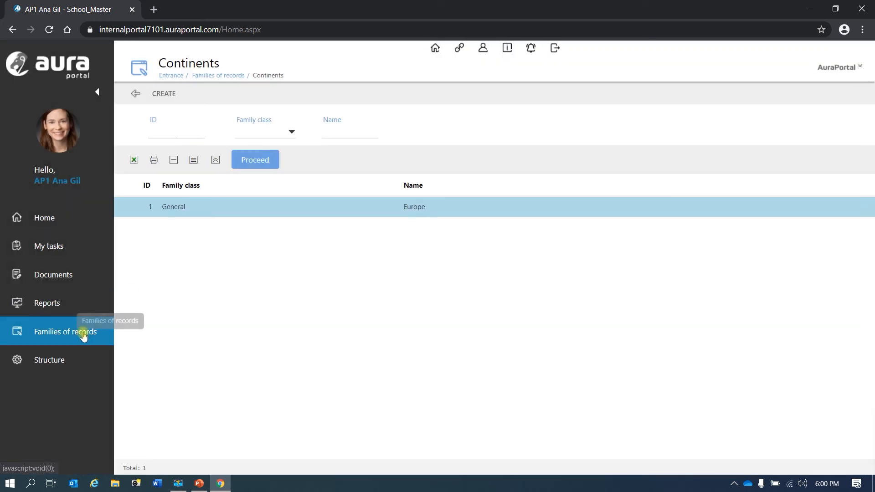
click(53, 365)
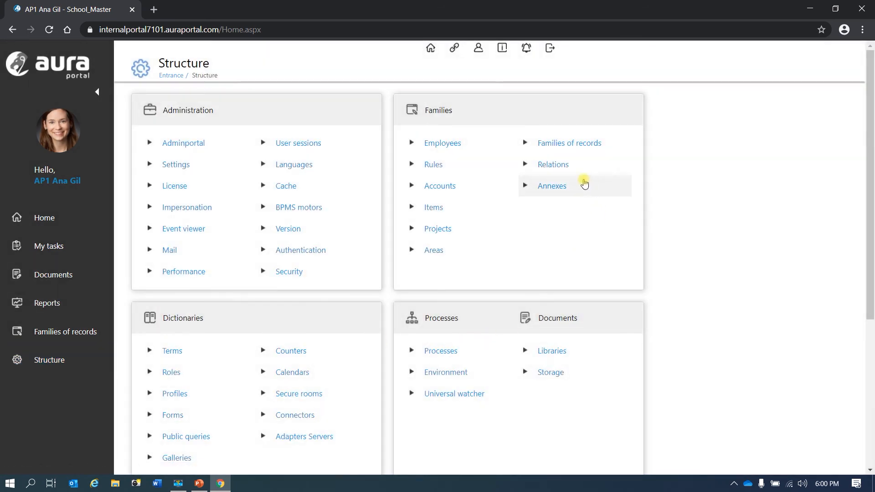
Open the Main Record form of the Continents family of records in the form designer
click(573, 144)
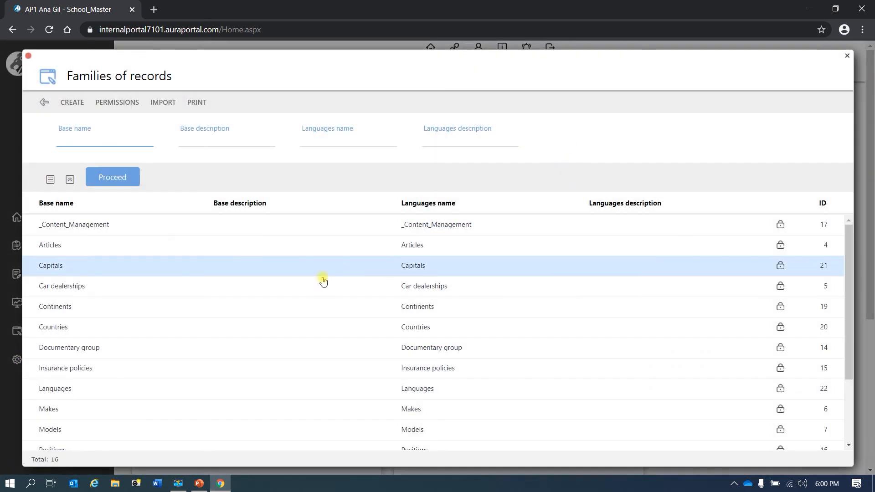
click(153, 310)
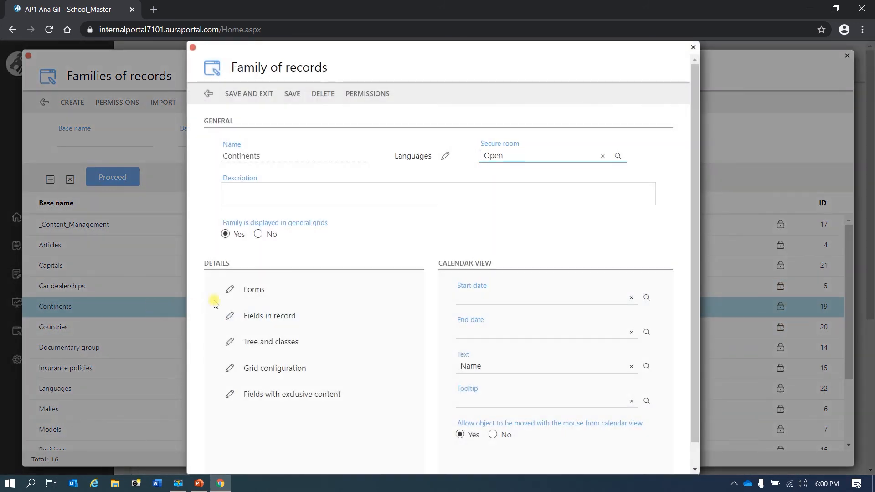
click(247, 291)
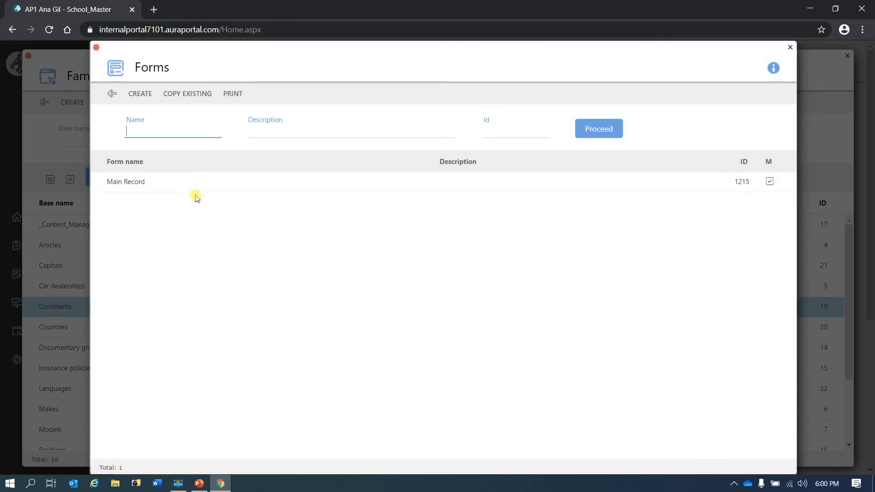
click(188, 184)
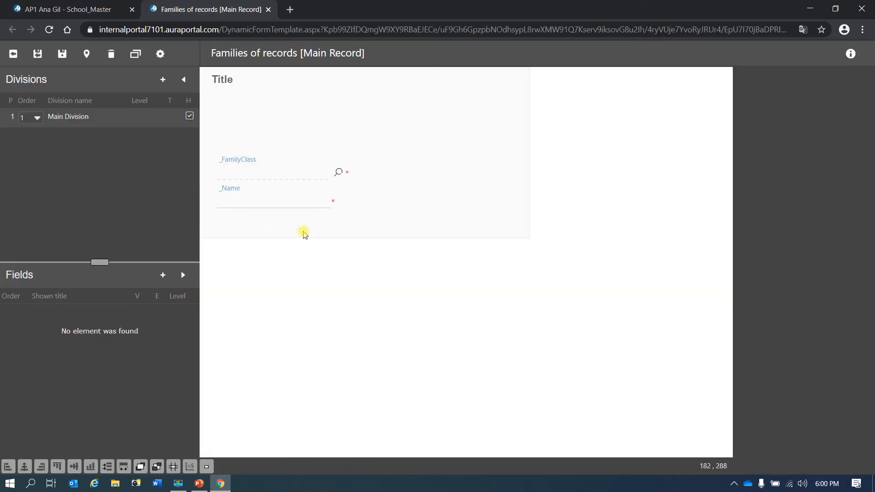
Add the Demo library term as a field to the Main Record form's main division
click(419, 220)
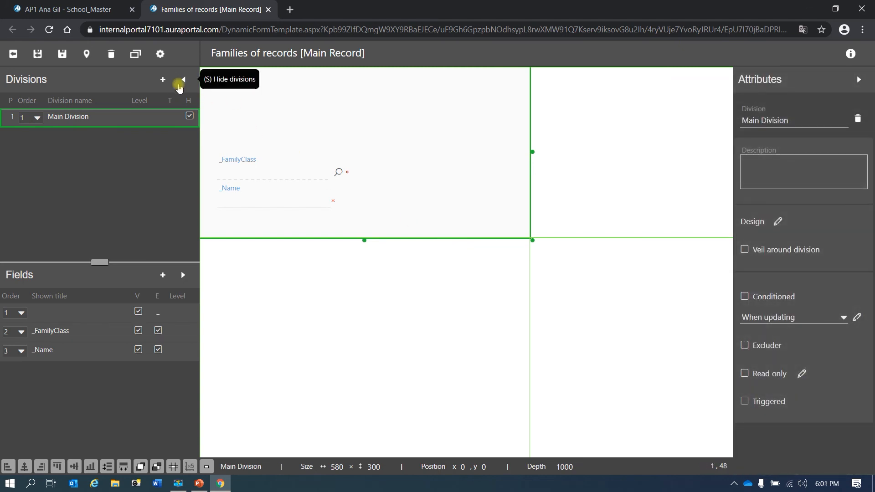
click(164, 80)
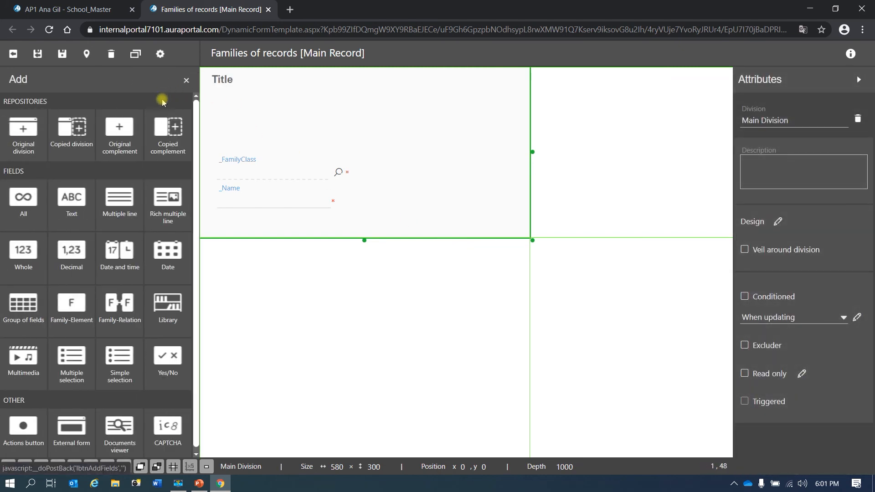
click(171, 314)
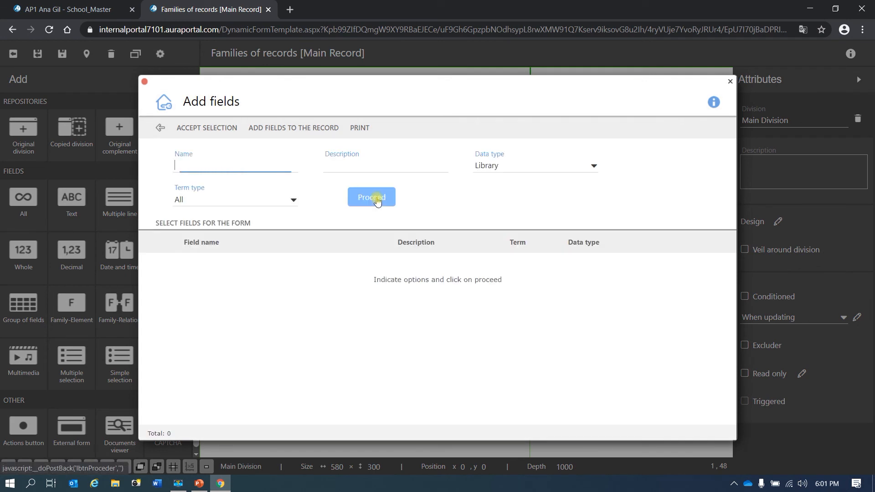
click(310, 130)
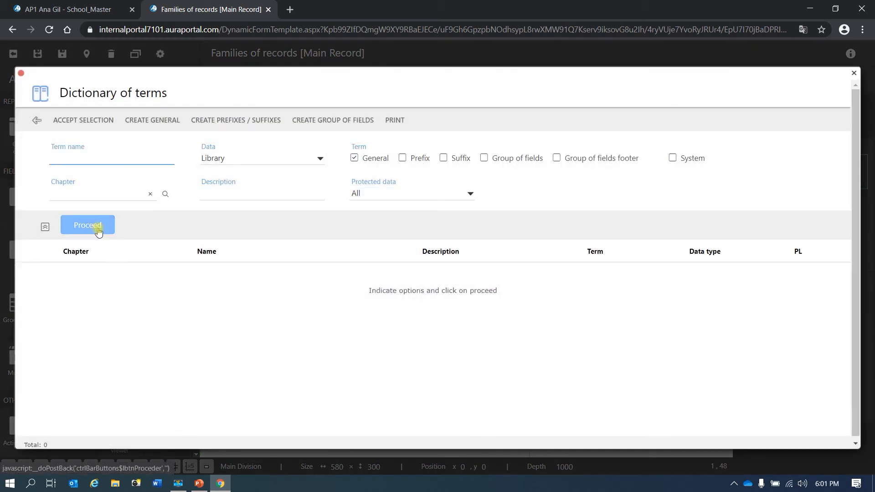
click(97, 231)
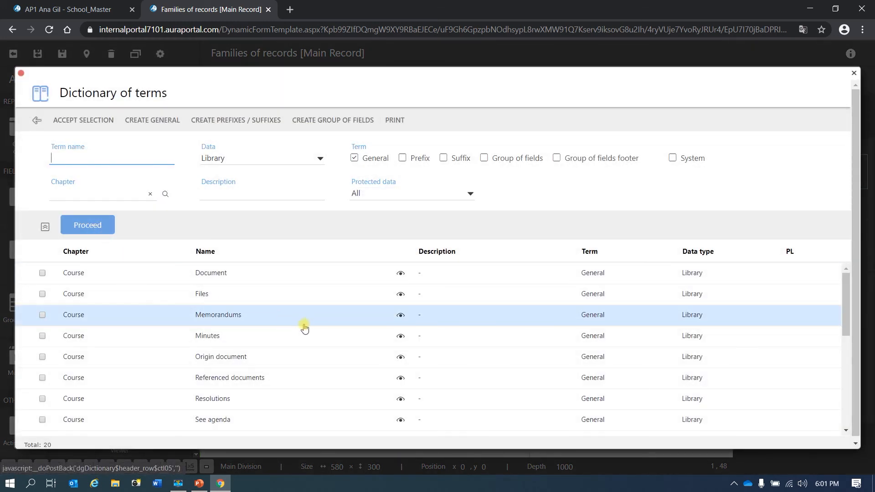
scroll(294, 356, down, 3)
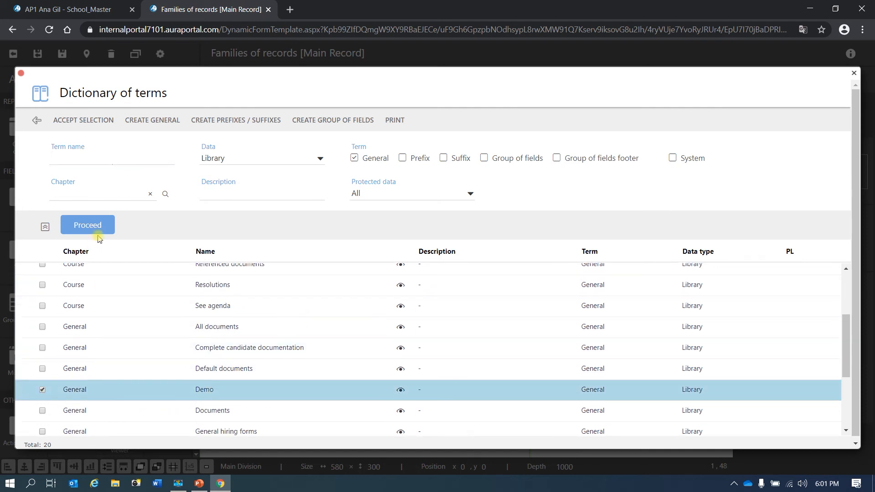
click(100, 124)
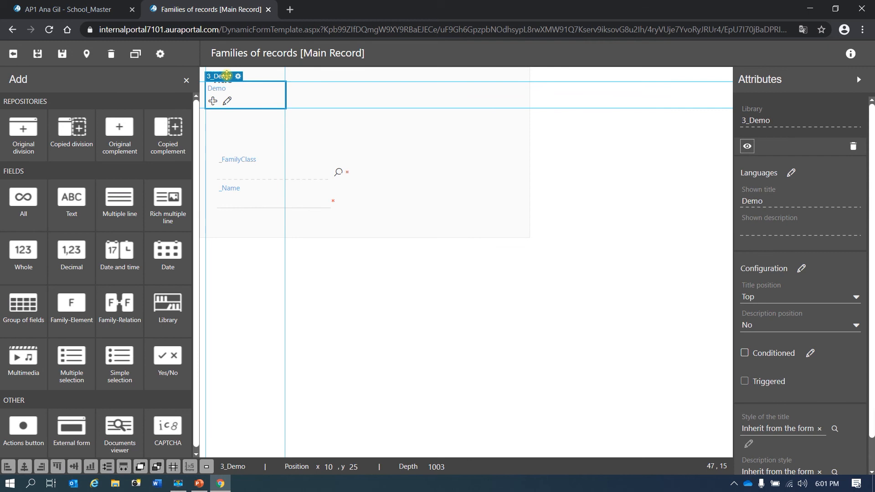
Move the Demo field below the _Name field and extend the main division downward to fit it
drag(228, 79, 239, 210)
click(416, 202)
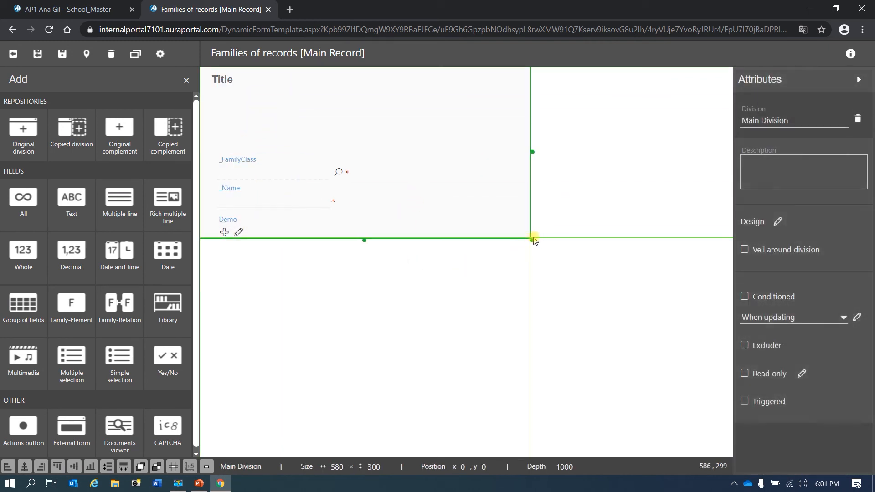
drag(365, 240, 364, 272)
click(246, 234)
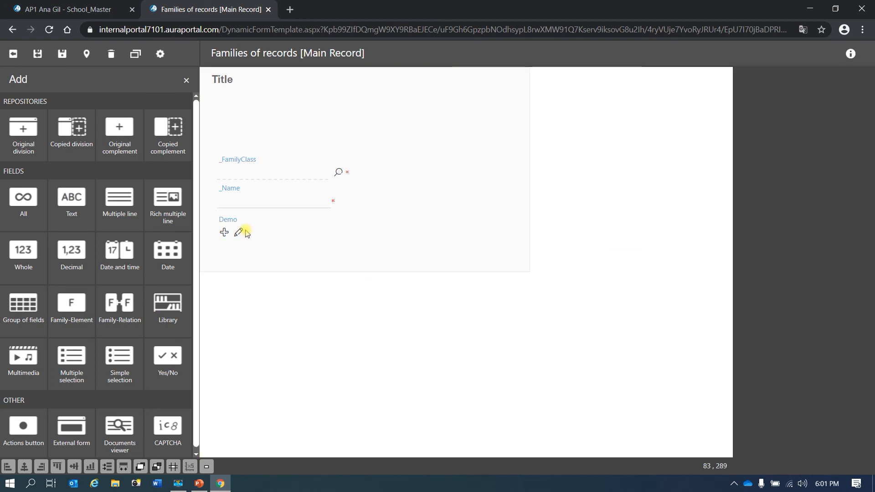
click(238, 223)
drag(239, 209, 243, 220)
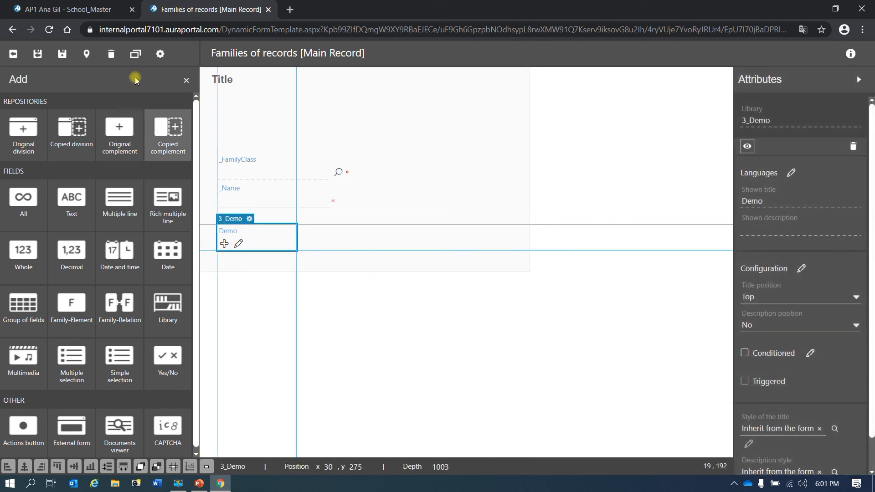
Save the Main Record form, exit the designer and close the Continents family dialogs
click(62, 54)
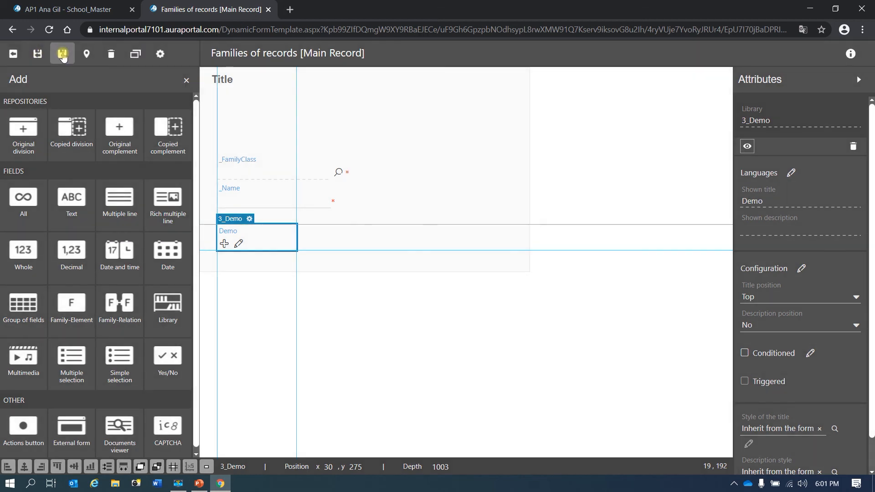
click(37, 54)
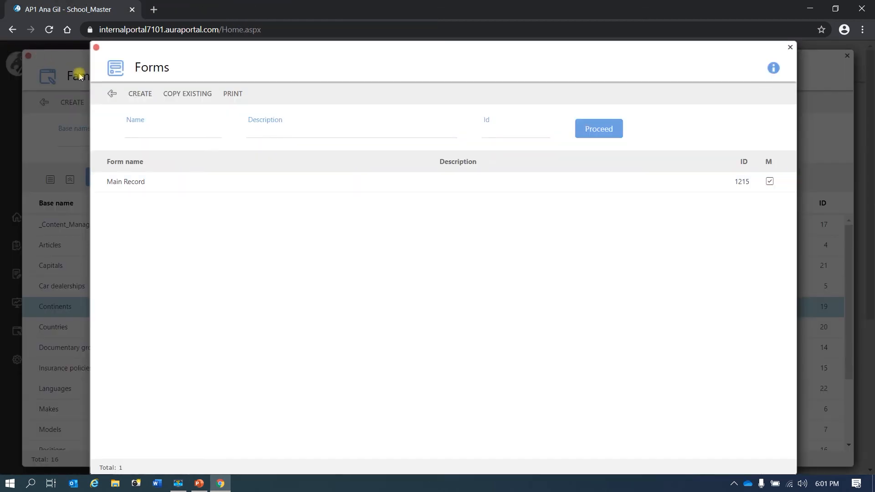
click(111, 93)
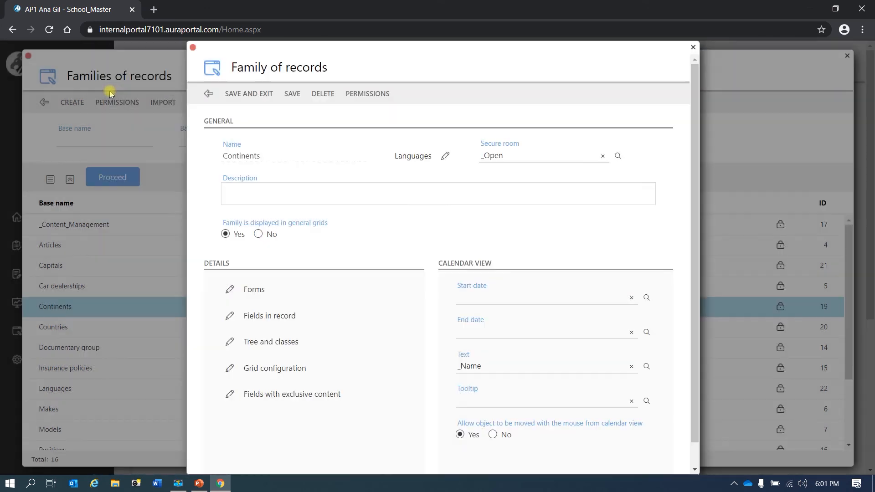
click(260, 103)
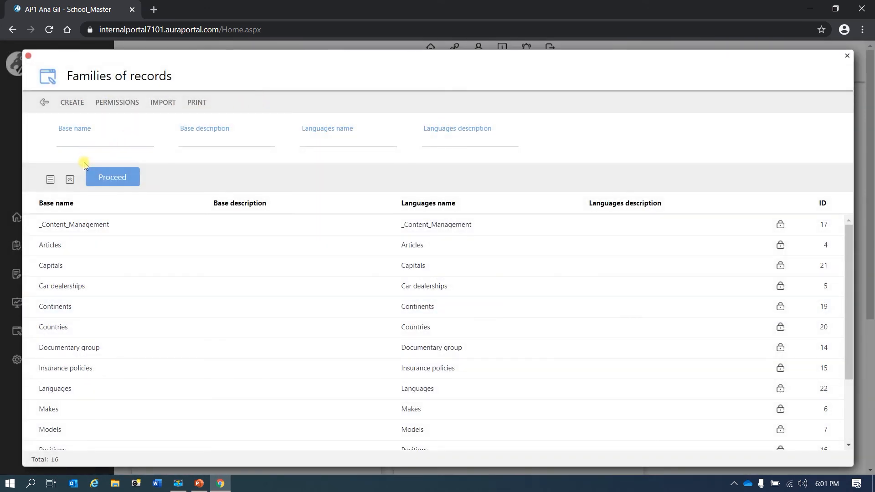
click(44, 103)
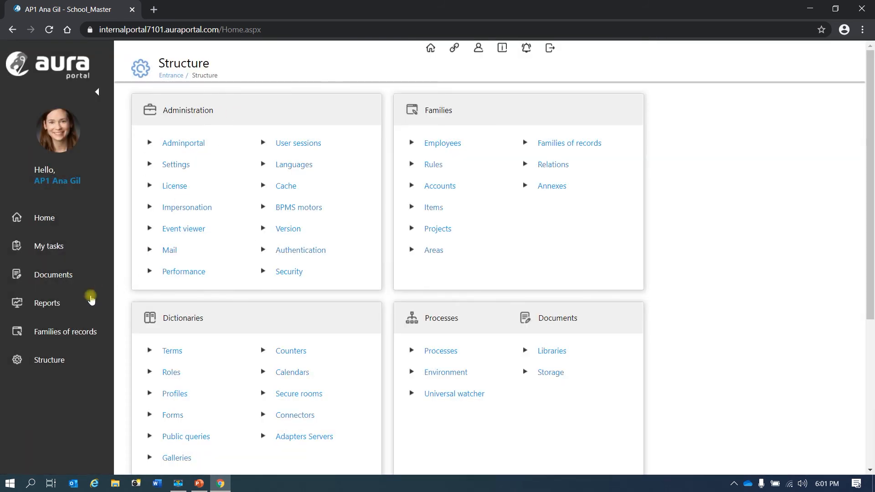
Open the Demo library from Documents to review its integrated documents, then return
click(67, 276)
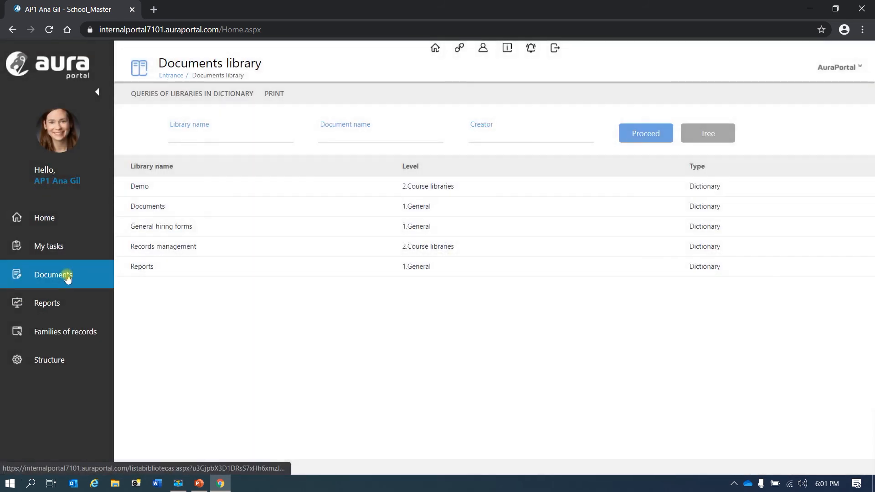
click(191, 195)
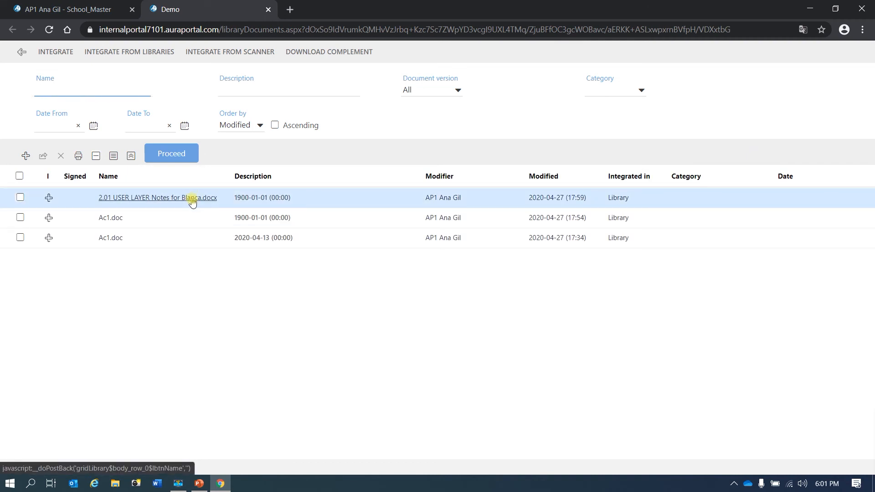
click(22, 52)
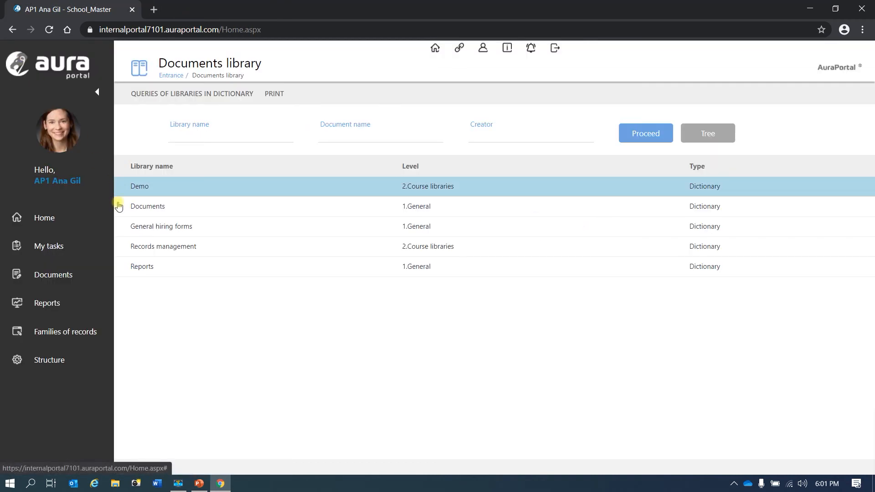
Open the Europe record of the Continents family from the Families of records menu
click(62, 331)
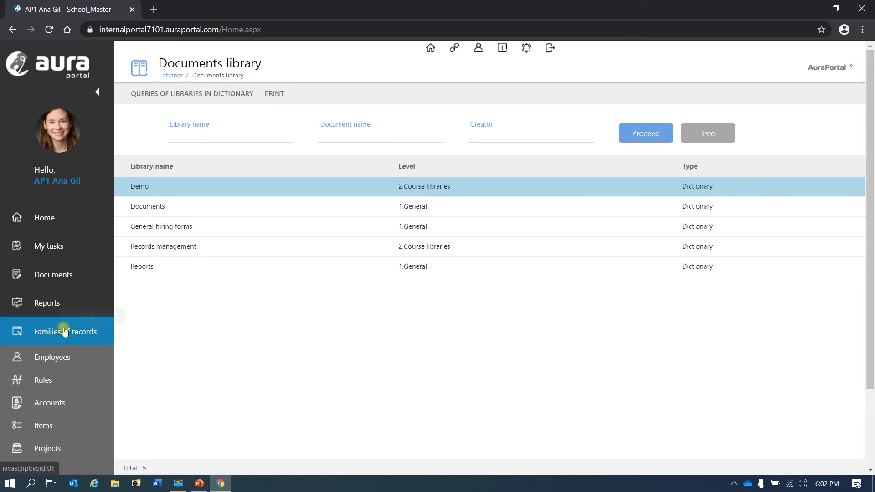
scroll(63, 413, down, 3)
click(59, 399)
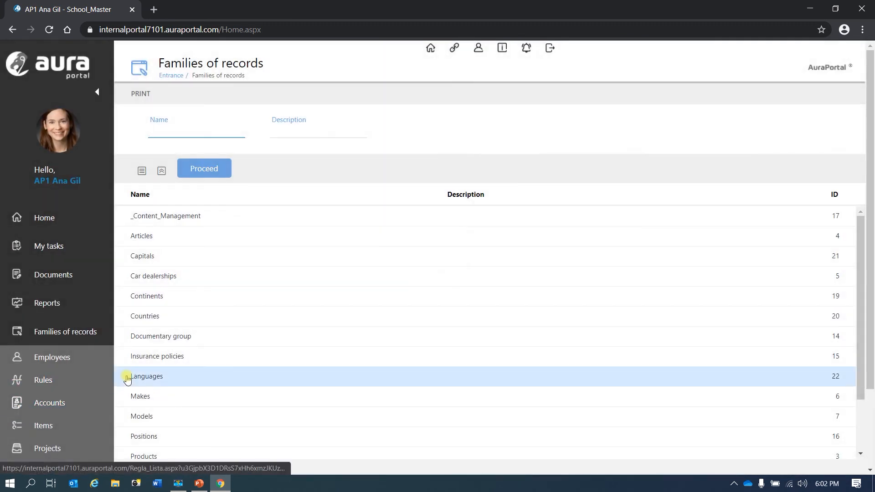
click(186, 298)
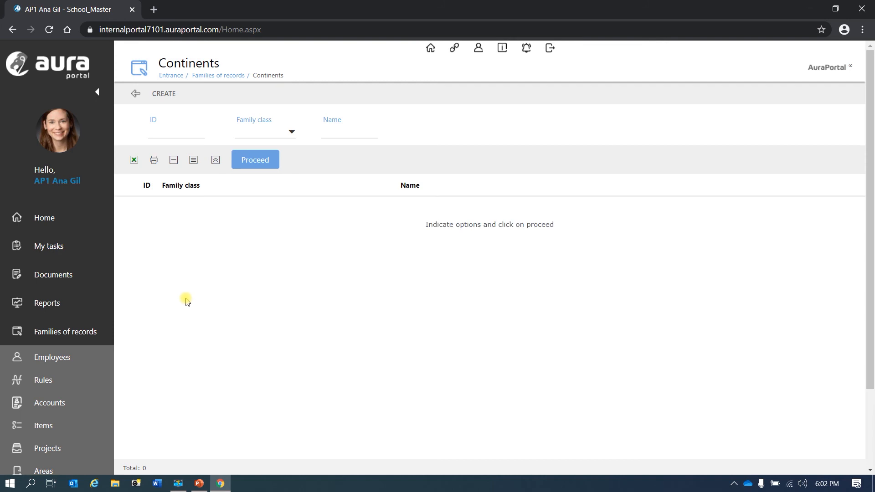
click(246, 159)
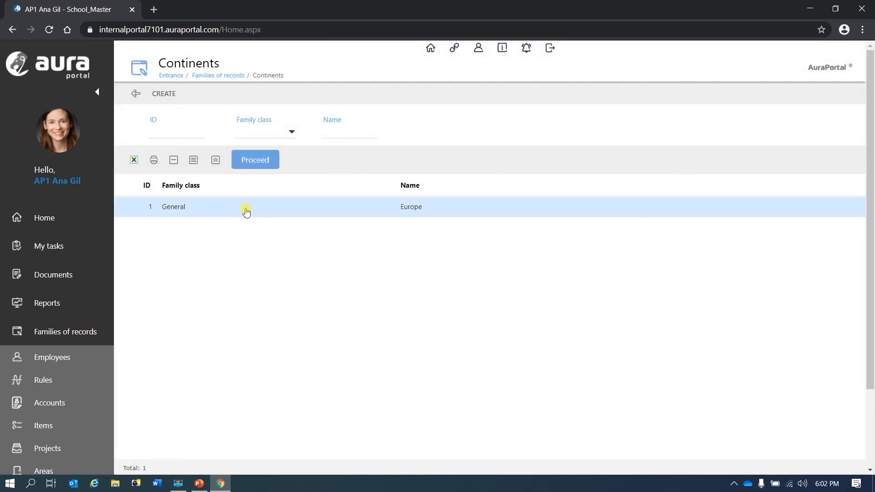
click(247, 212)
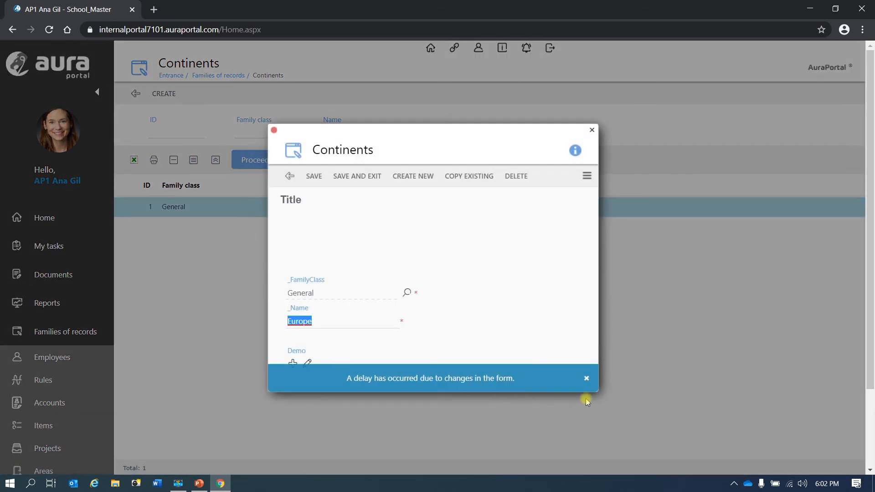
Integrate a file into the Europe record's Demo field by dropping it into the upload dialog, then save the labels
click(585, 378)
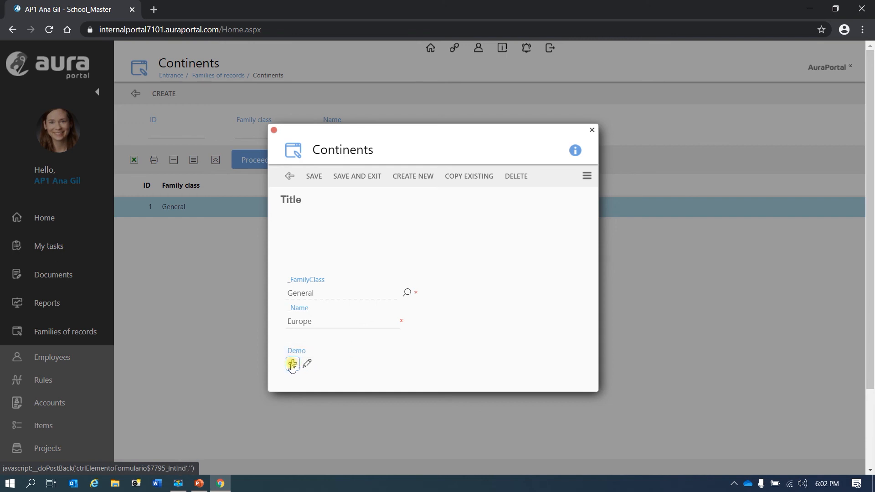
click(292, 367)
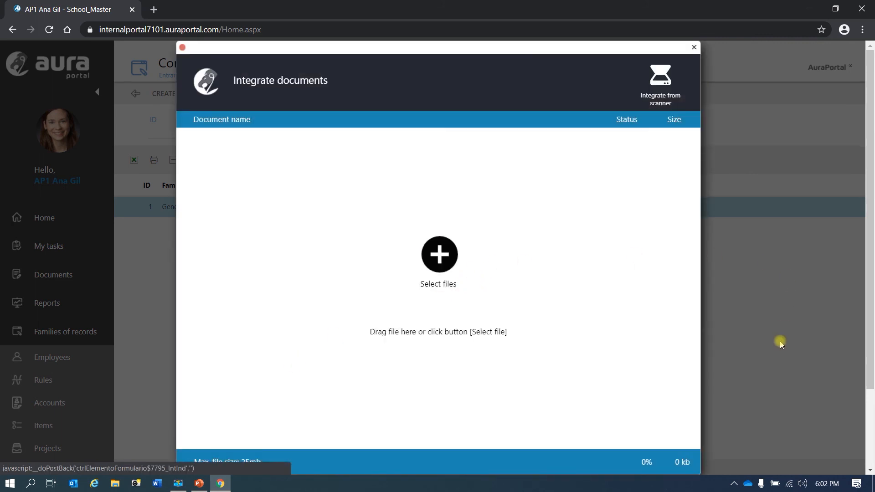
drag(711, 327, 501, 274)
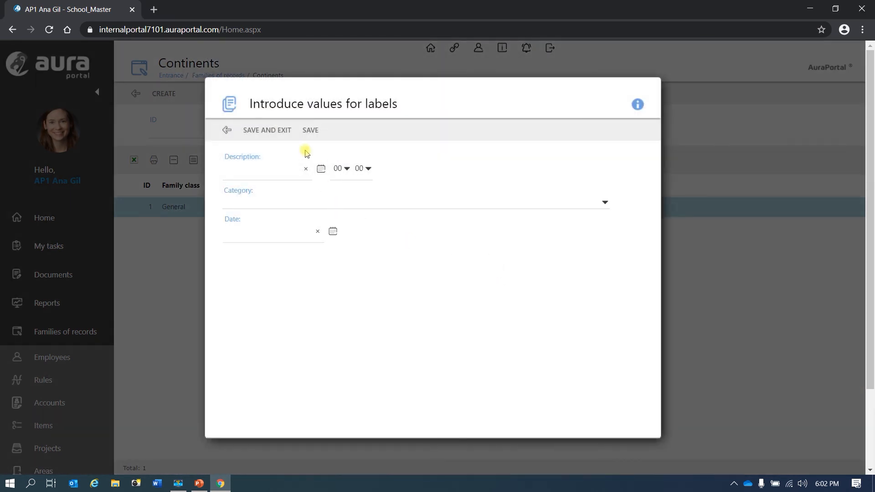
click(267, 130)
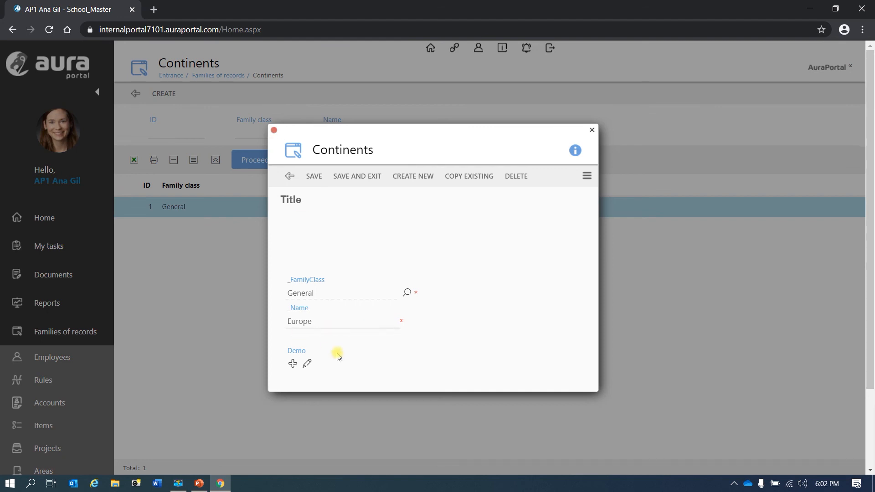
Open the Demo field's documents view, close it and save the Europe record
click(307, 367)
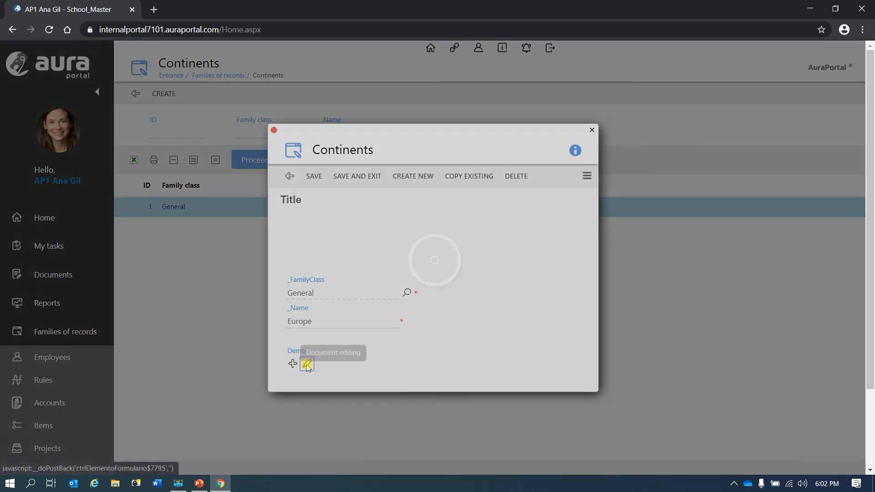
click(90, 202)
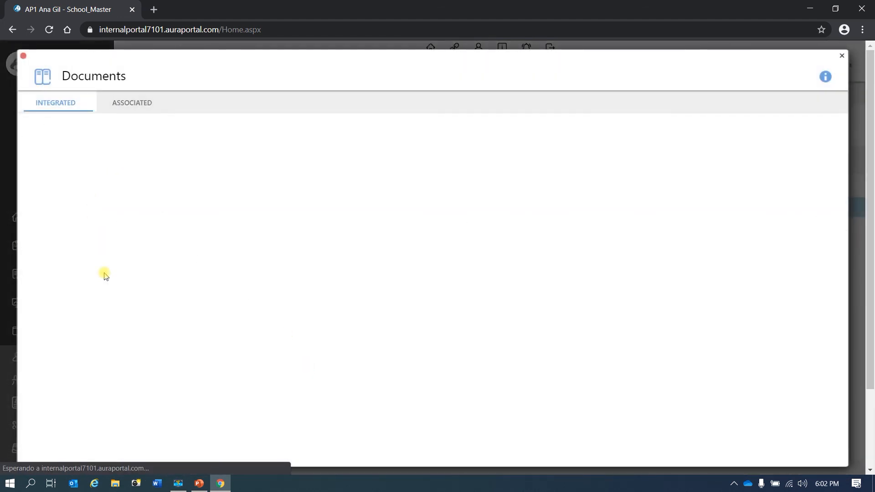
click(42, 126)
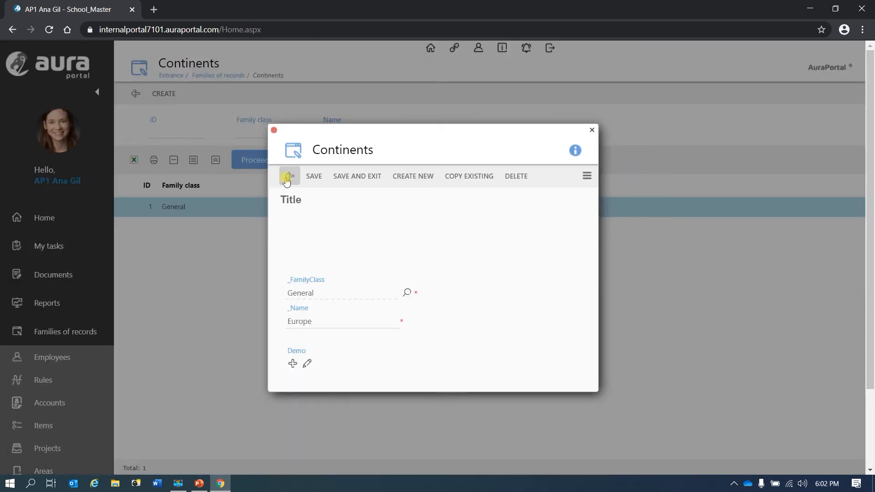
click(314, 175)
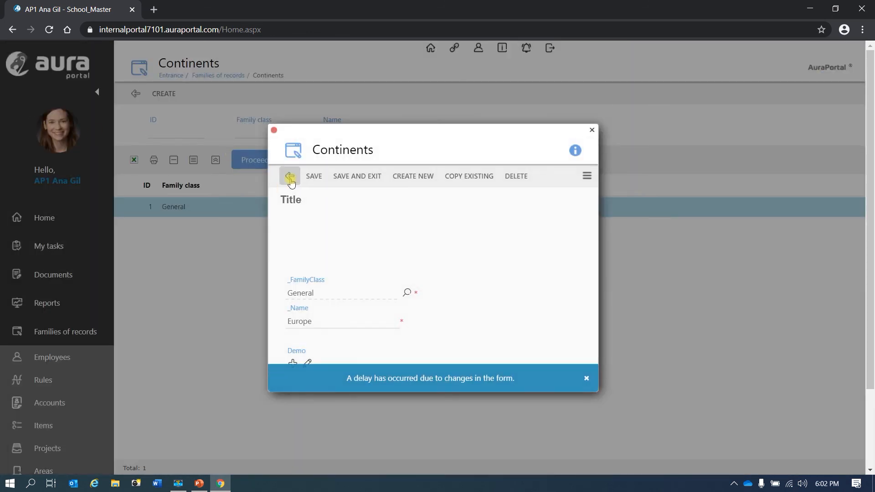
Save and exit the Europe record, reopen it and close it again
click(358, 176)
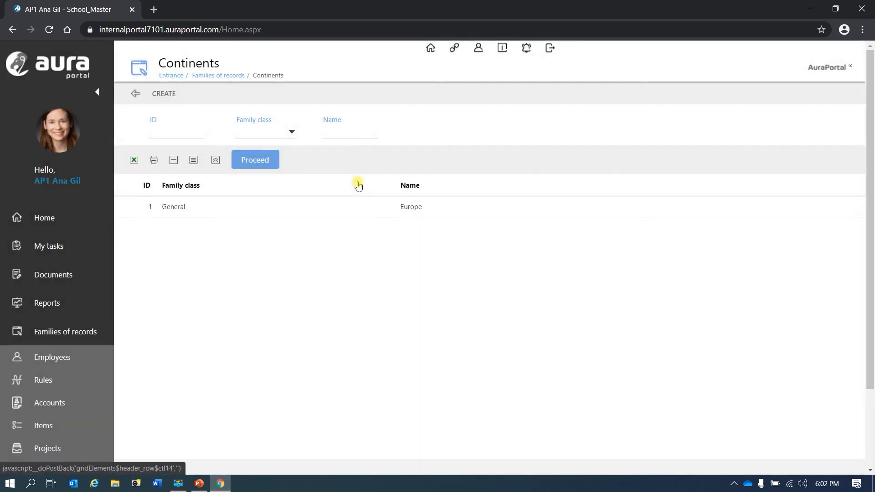
click(184, 208)
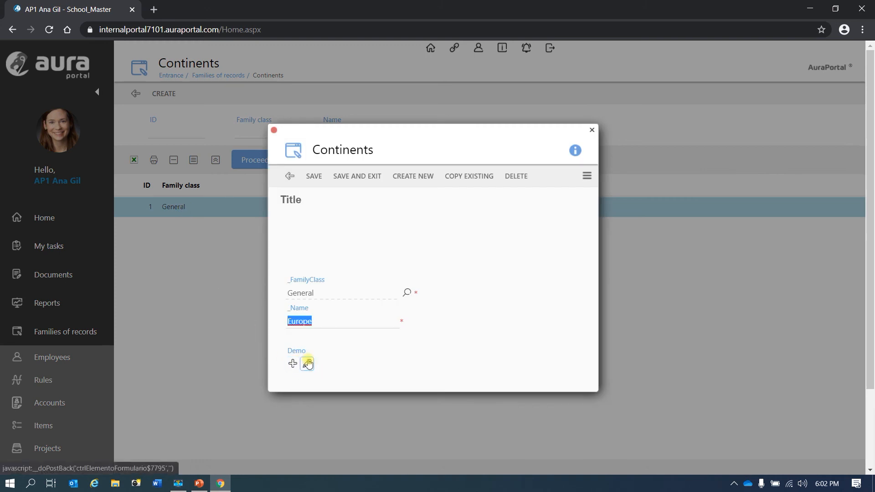
click(355, 183)
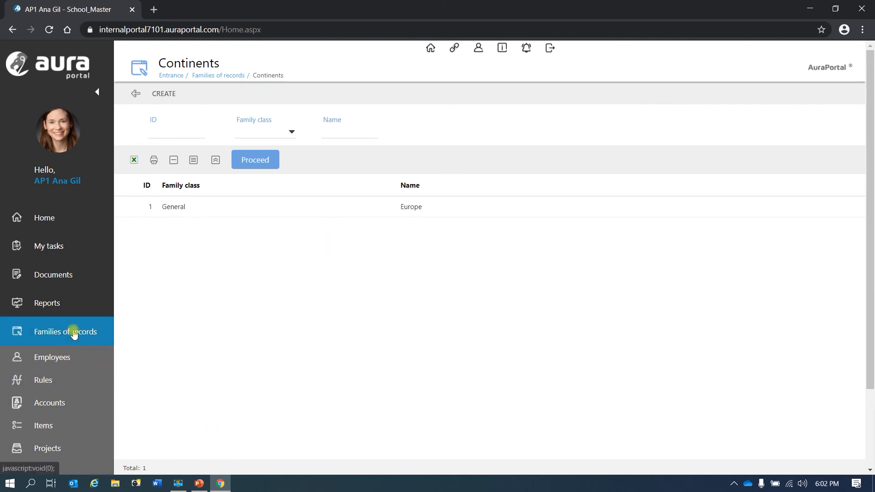
Open the Demo library's Viewer configuration from Structure Libraries, enable Visible in execution, and save
click(64, 359)
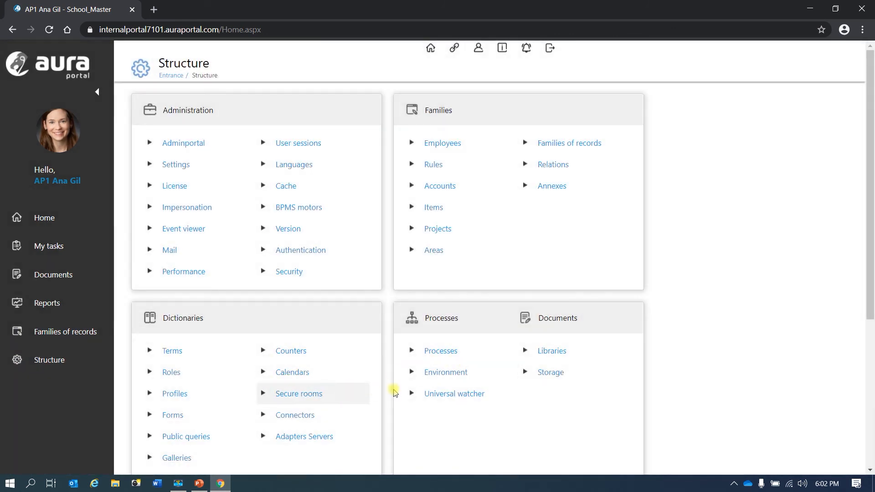
click(558, 356)
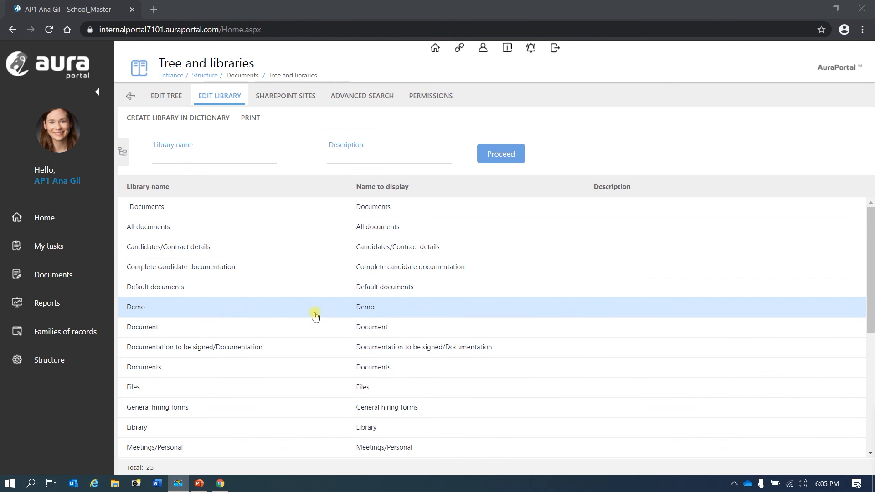
click(300, 312)
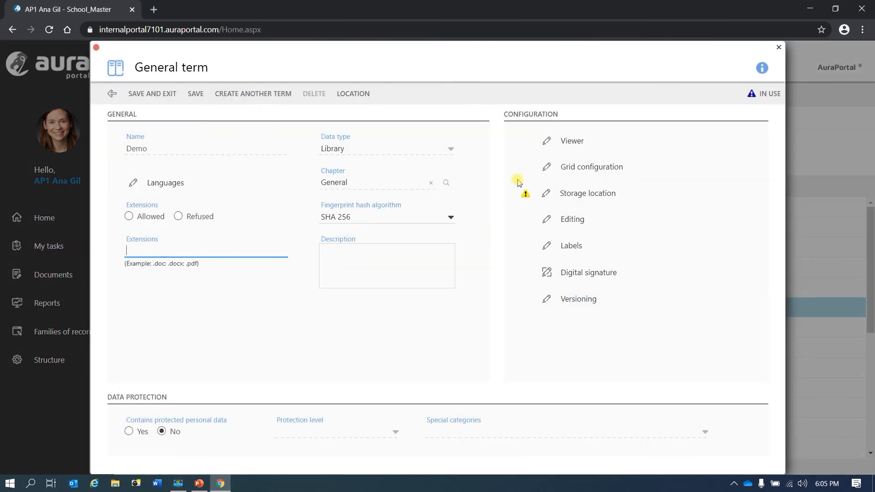
click(548, 140)
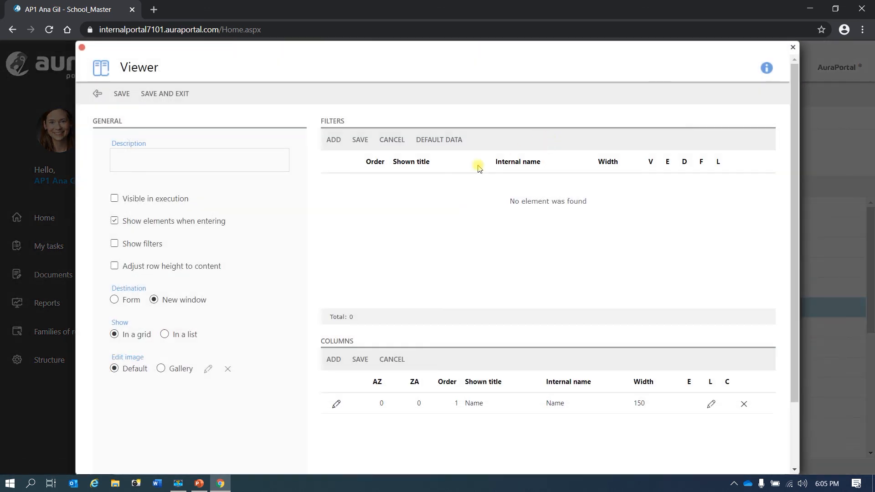
click(115, 200)
click(122, 94)
Add the Category (Txt1) column to the Demo library viewer, then save and exit the viewer and library
click(334, 361)
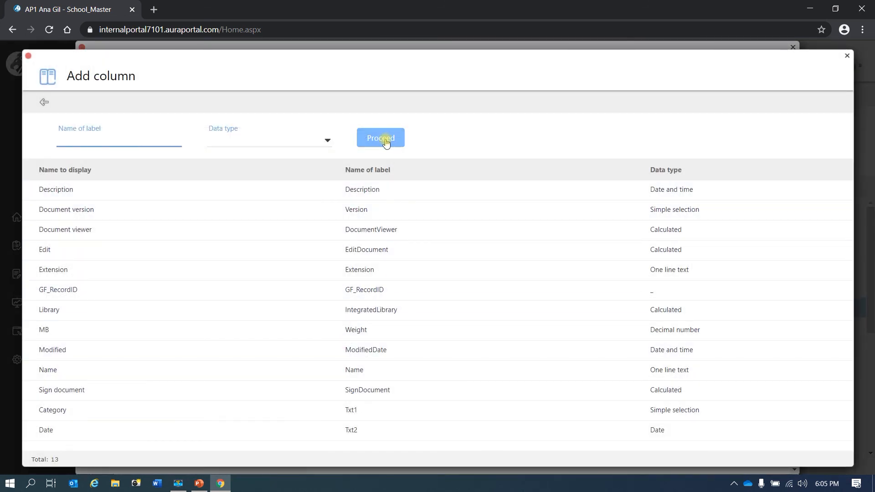
click(386, 140)
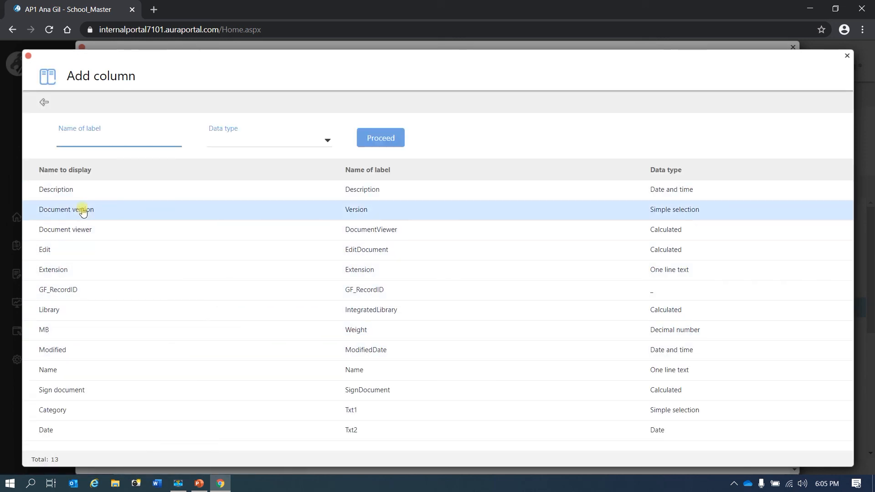
click(67, 415)
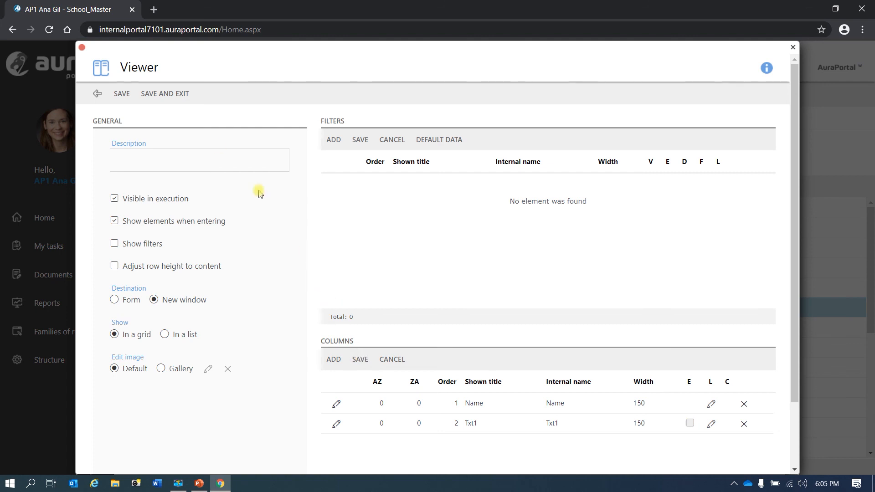
click(163, 97)
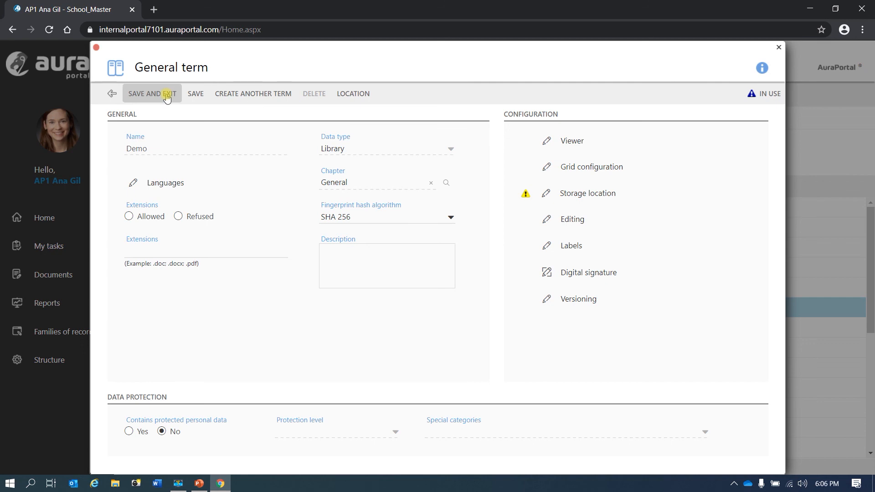
click(167, 96)
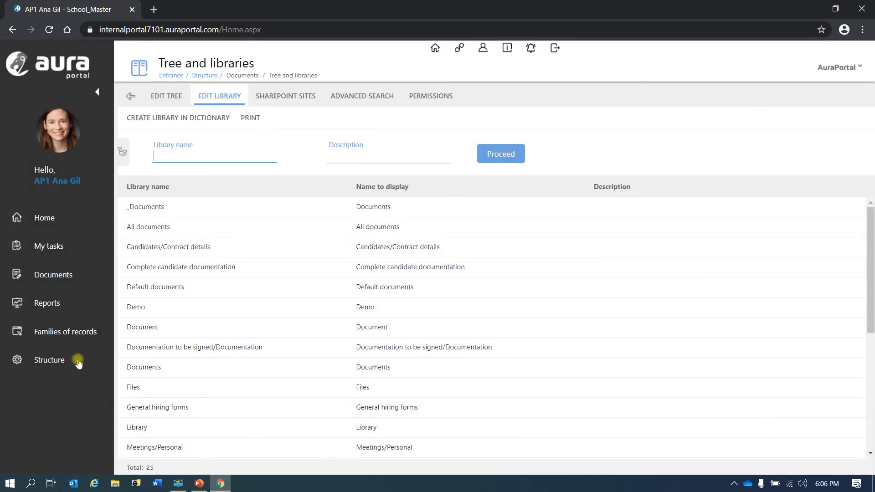
Open the Europe record from the Continents family of records
click(55, 332)
scroll(46, 360, down, 2)
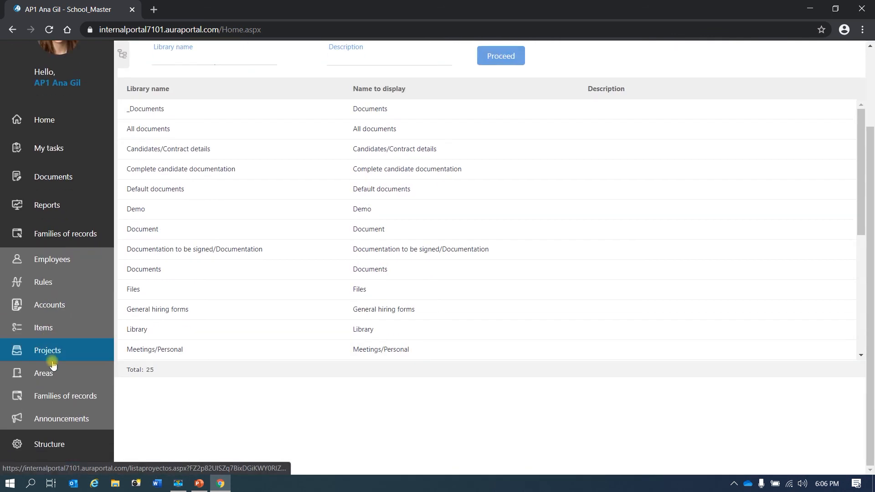
click(59, 398)
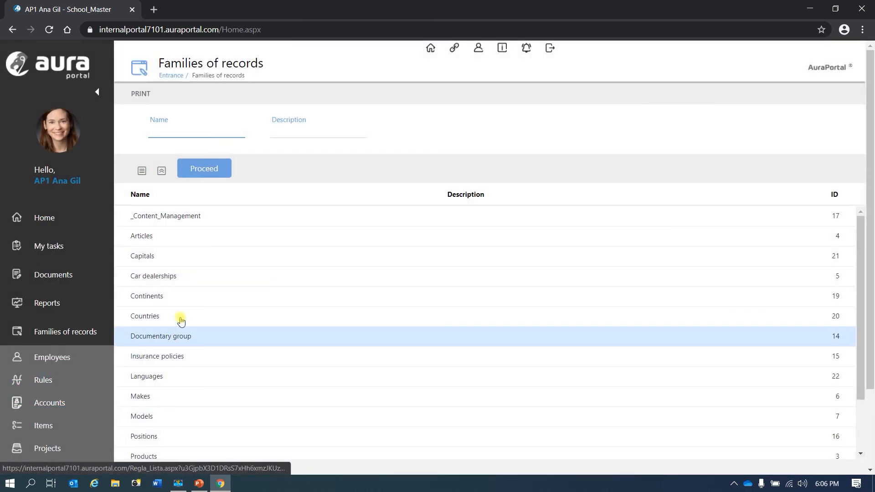
click(186, 296)
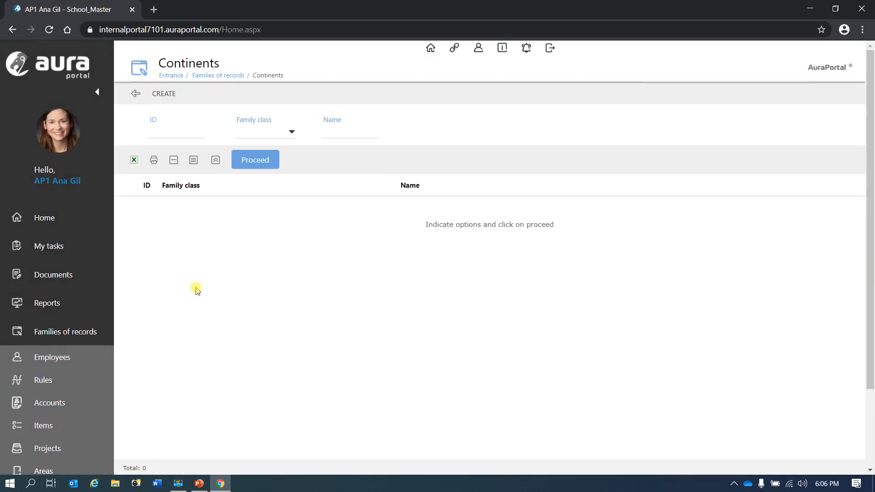
click(252, 160)
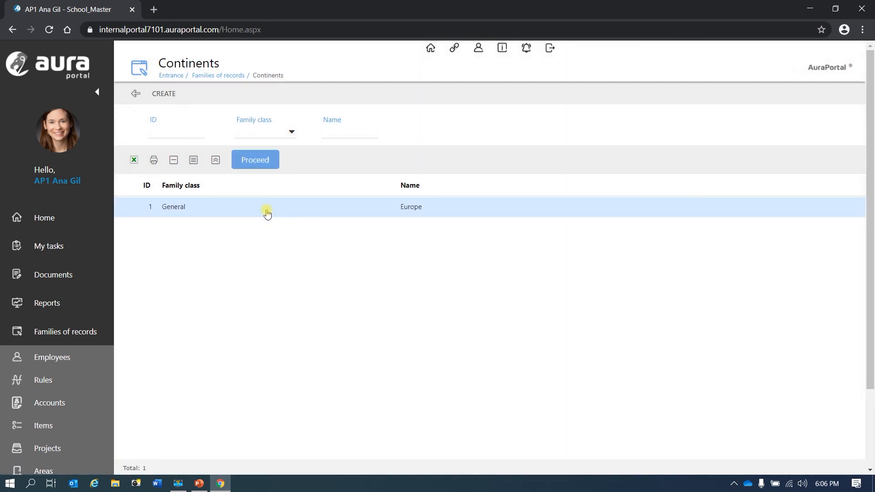
click(266, 211)
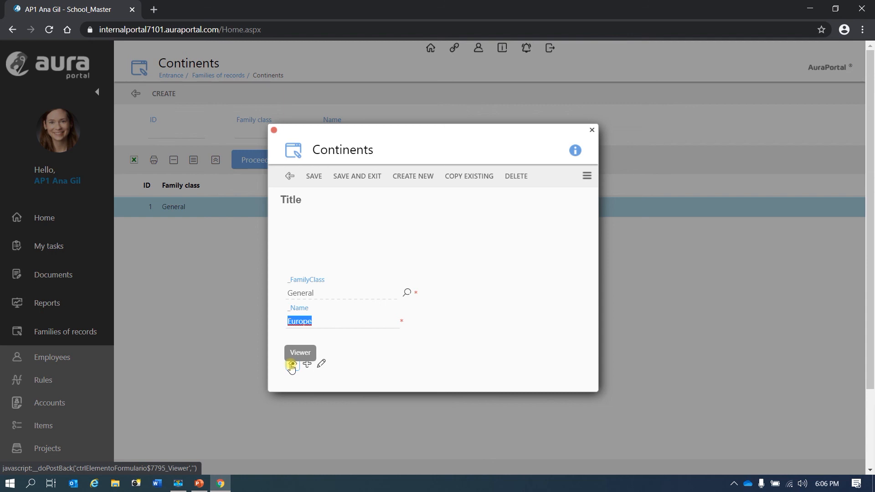
Open the Demo field's document viewer, close it along with the record, and switch to the presentation
click(292, 365)
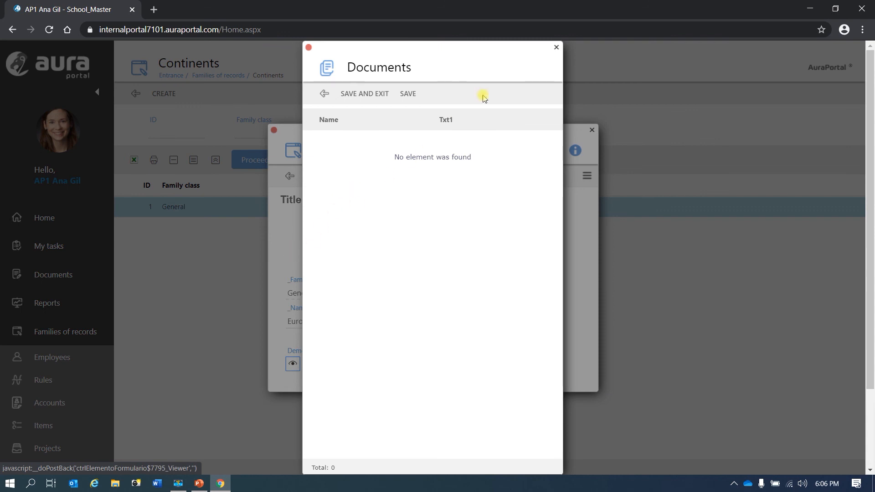
click(556, 48)
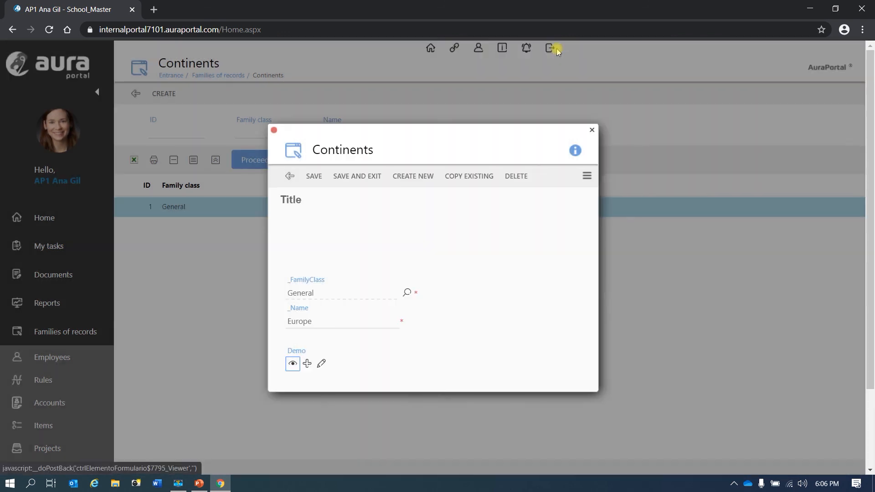
click(591, 131)
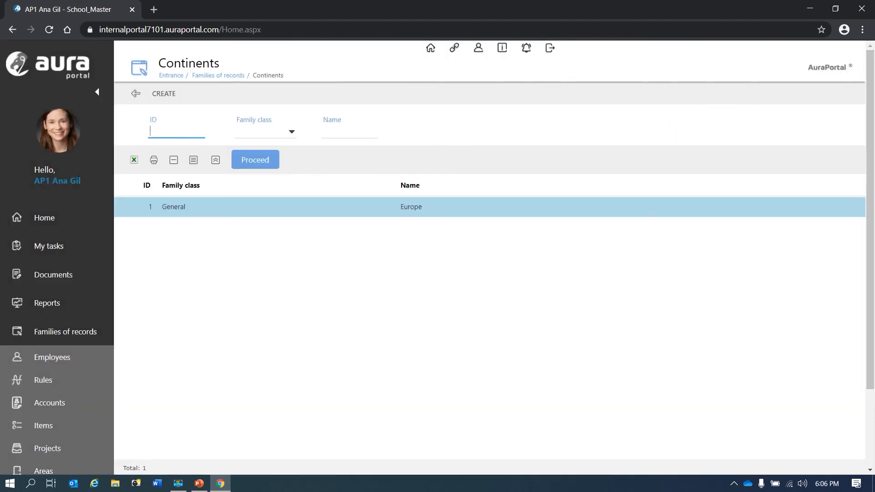
key(alt+Tab)
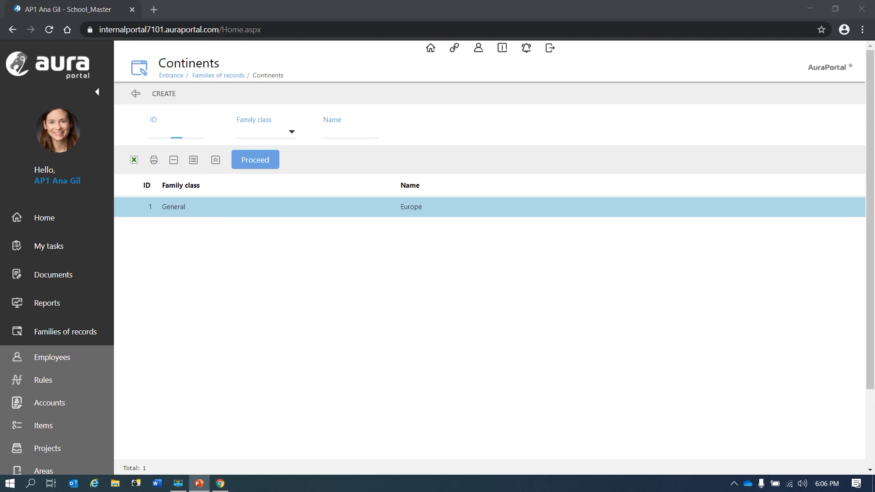